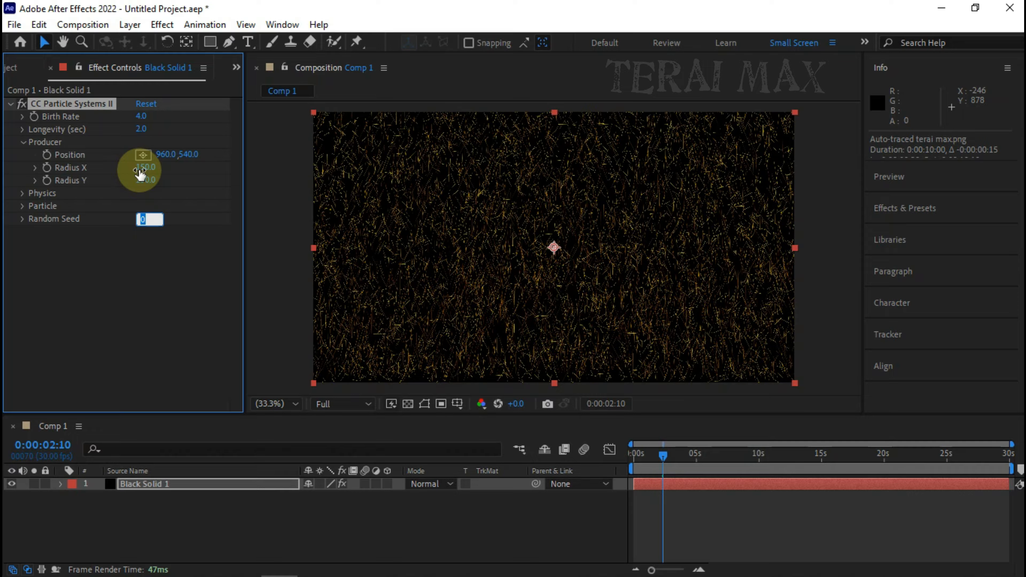
Step: Set the particle physics Animation of the Black Solid 1 layer to Twirl
click(179, 265)
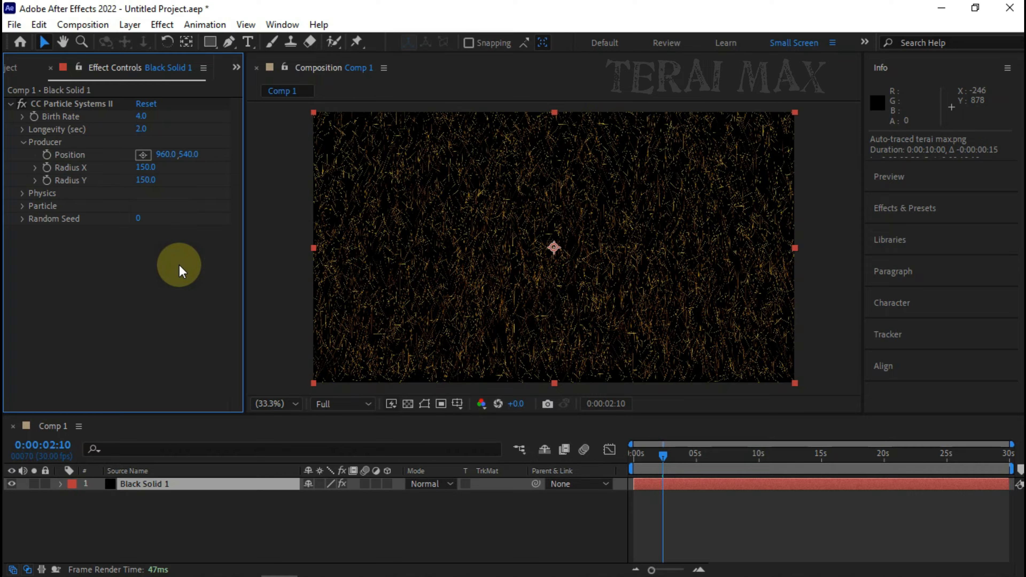
click(22, 193)
click(154, 206)
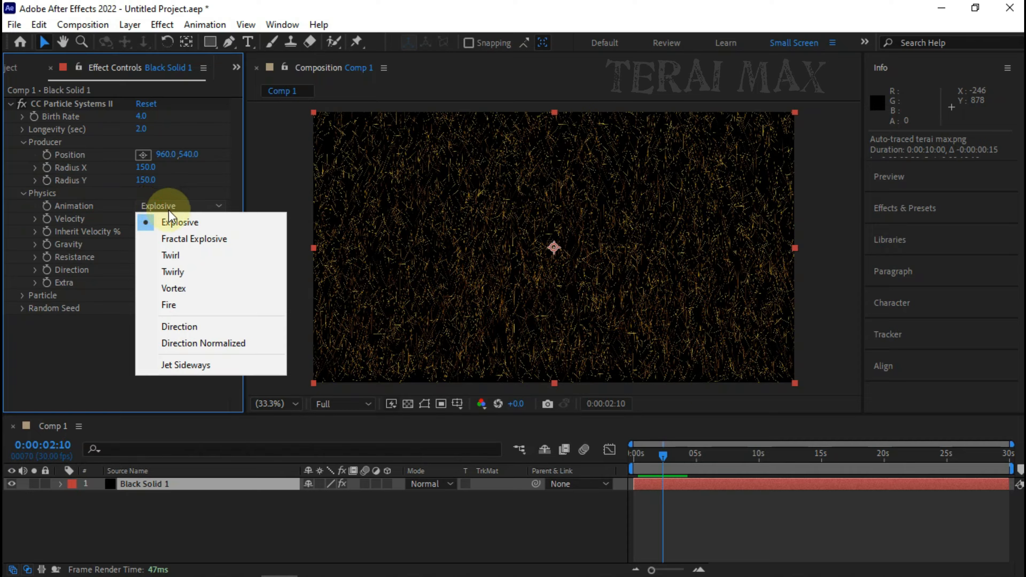
click(171, 255)
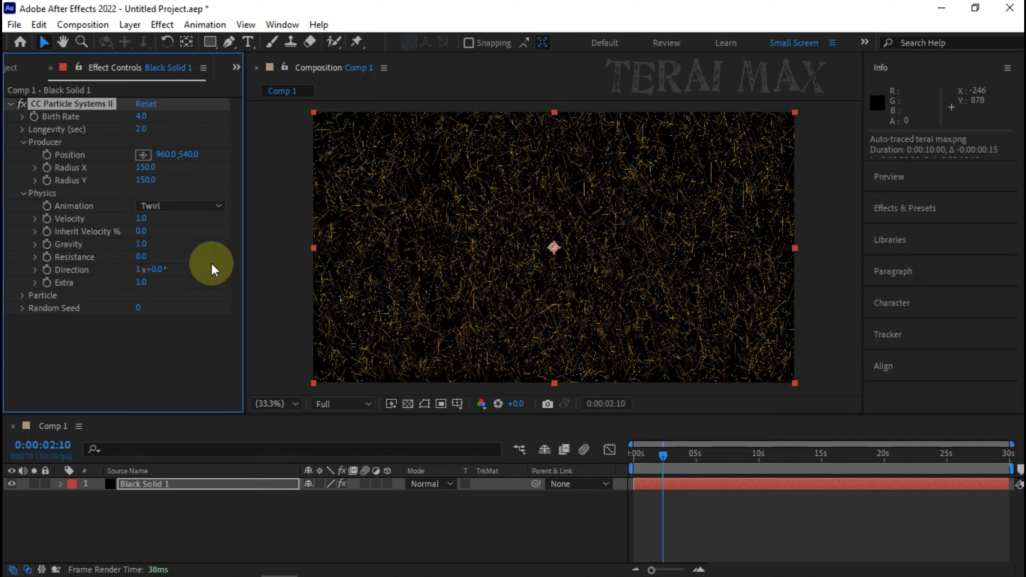
Step: Set the particle system's Velocity to 0.5 and its Gravity to 0.2
click(141, 219)
text(5)
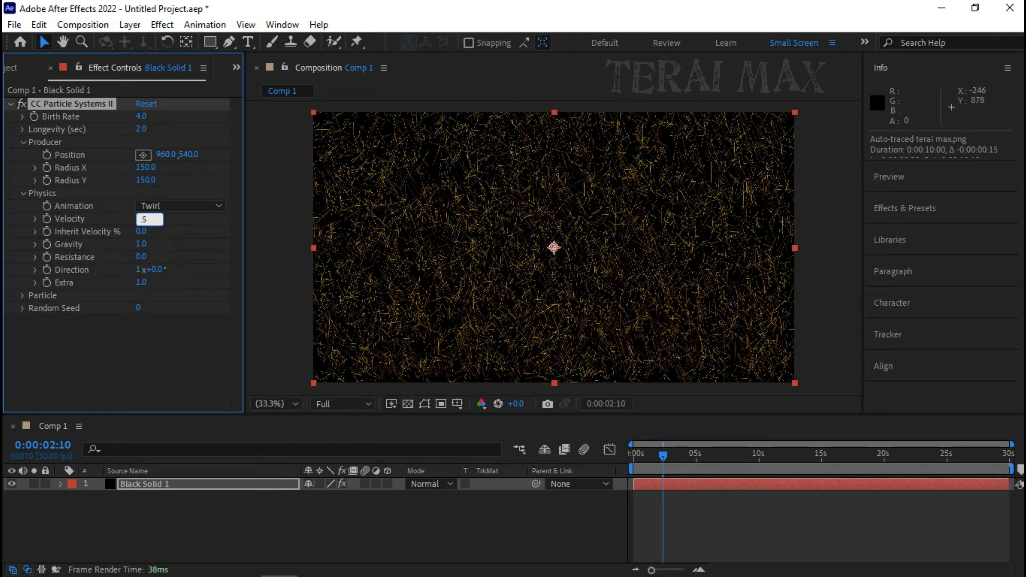
key(Tab)
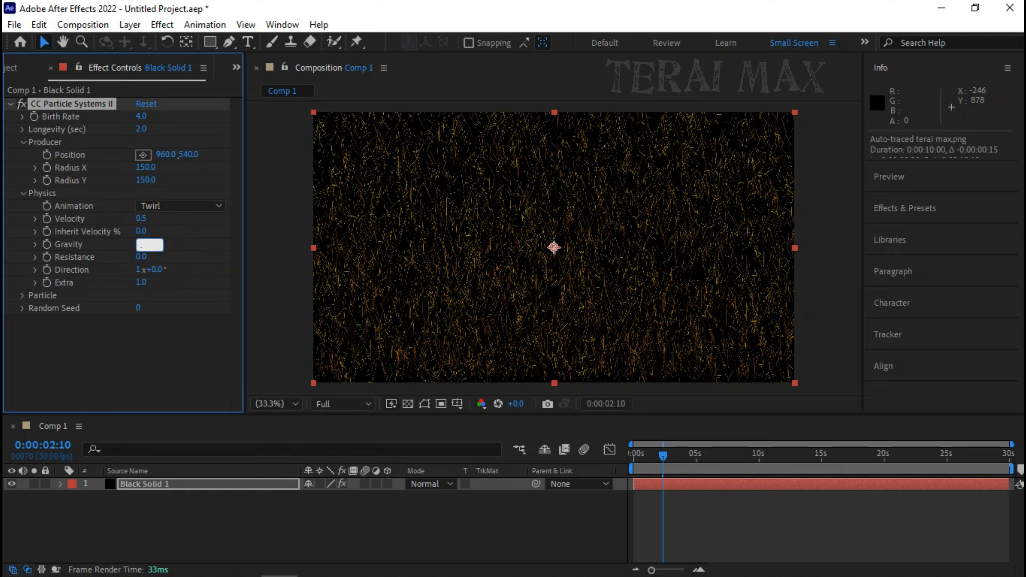
click(146, 252)
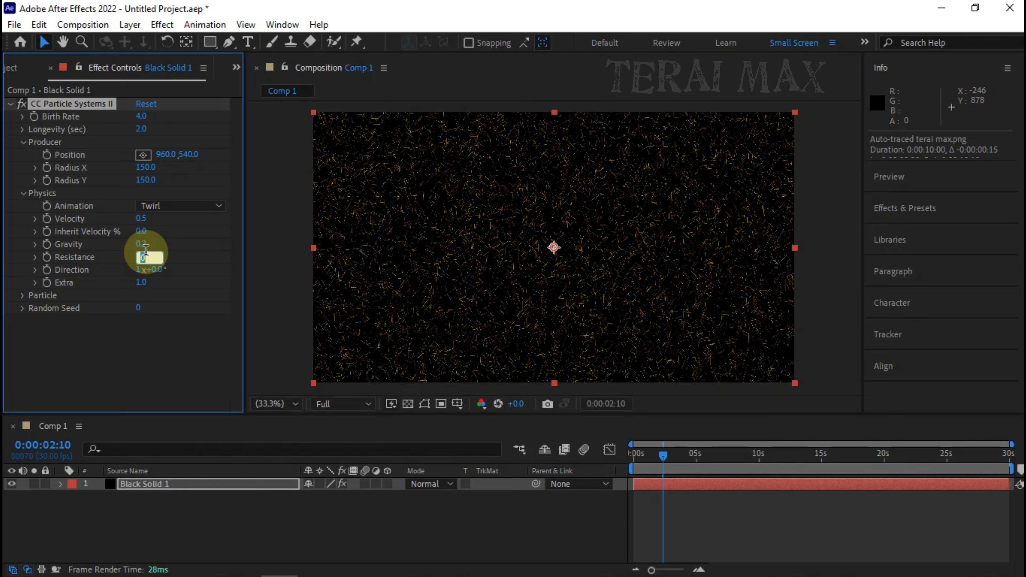
click(64, 349)
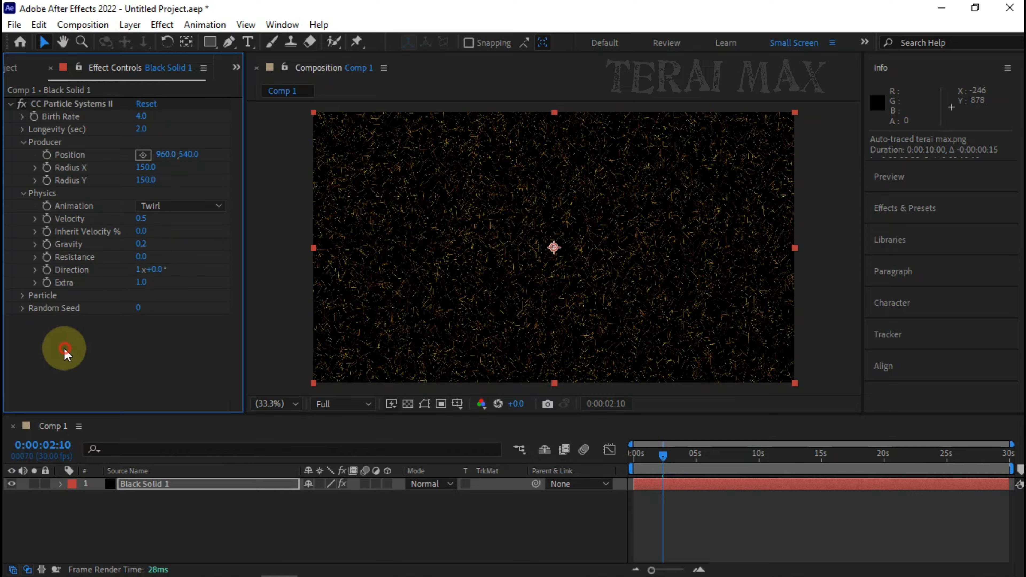
Step: Change the Particle Type to TriPolygon with Birth Size 0.10 and Death Size 0.20, and preview the animation
click(22, 296)
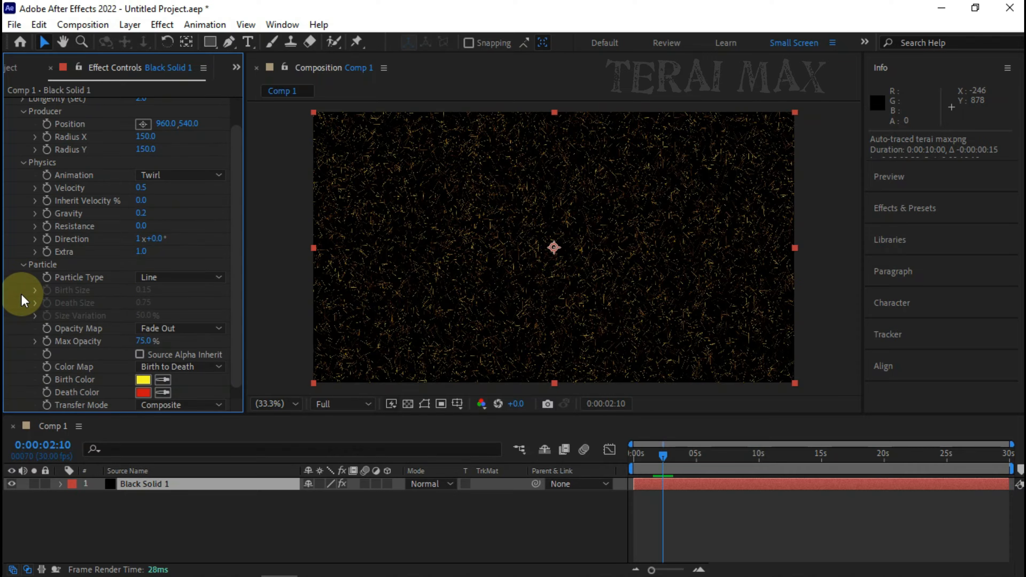
click(162, 277)
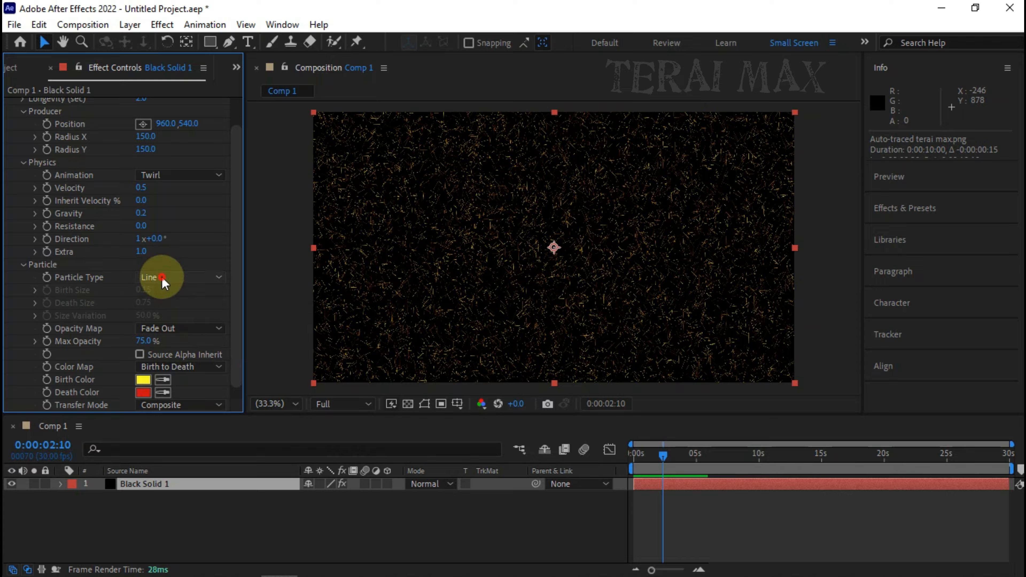
click(224, 389)
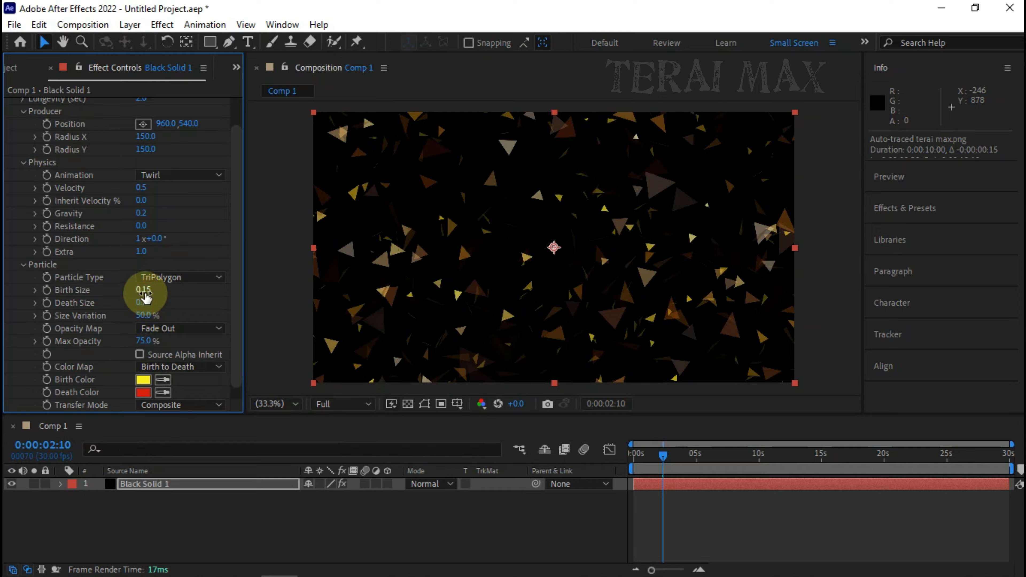
key(Return)
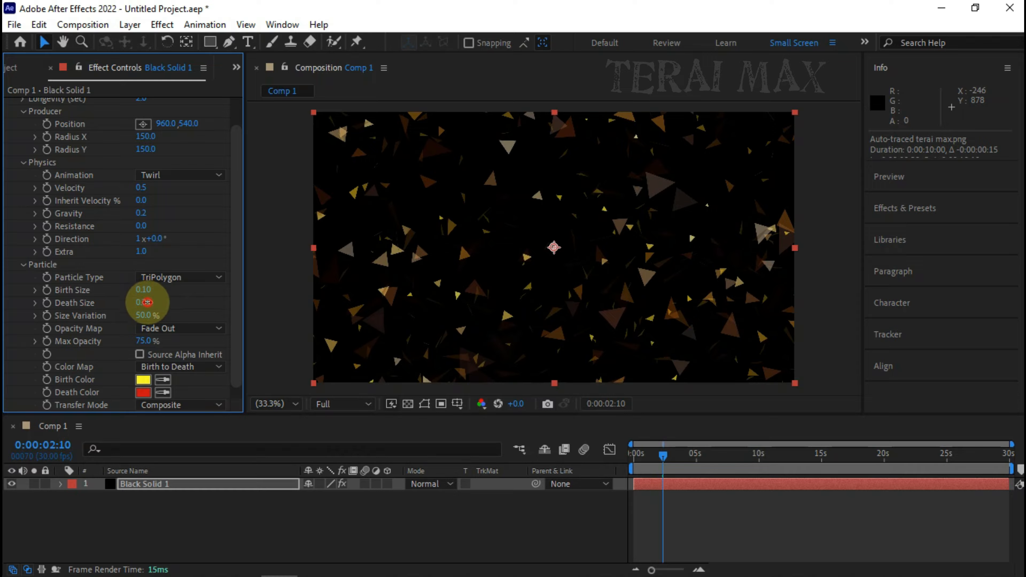
click(147, 304)
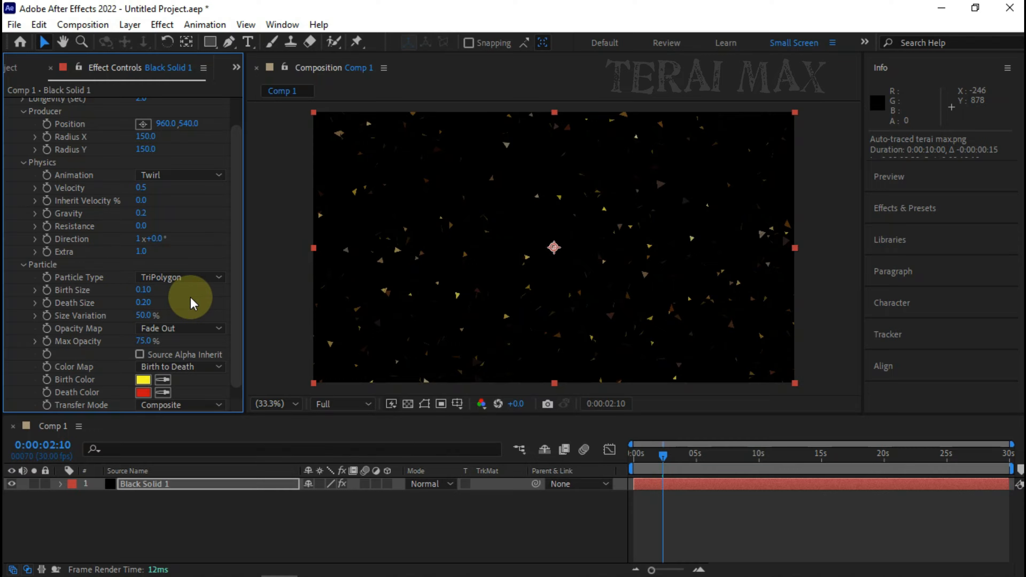
key(space)
Step: Duplicate the Black Solid 1 layer and set the copy's producer Radius X and Radius Y to 90
click(165, 485)
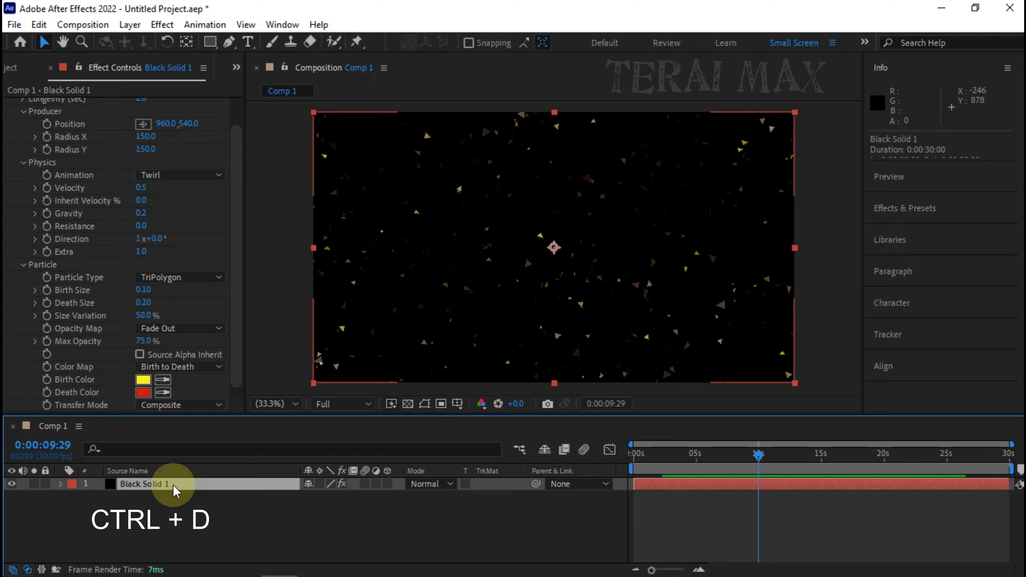
key(ctrl+d)
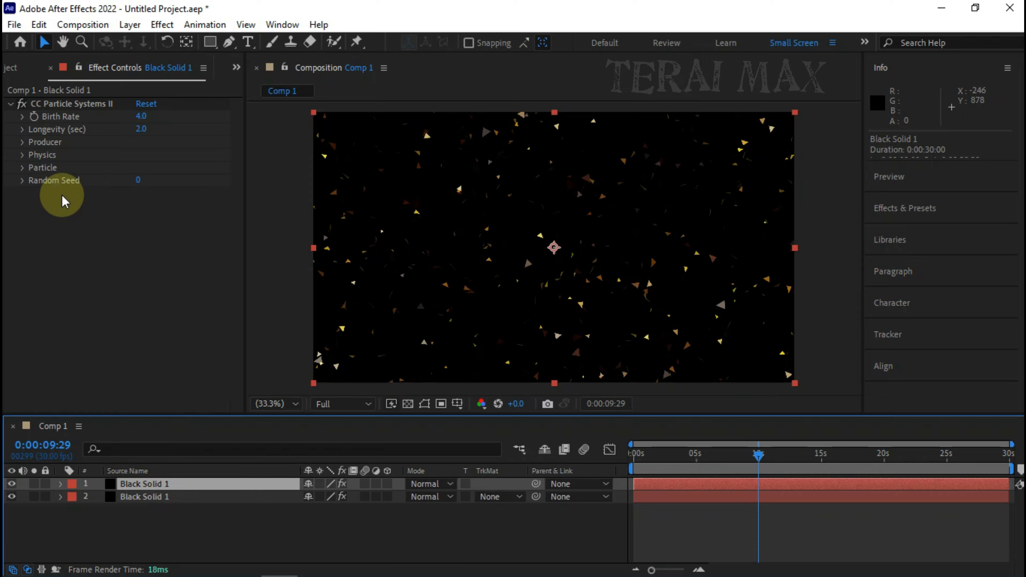
click(23, 142)
click(141, 168)
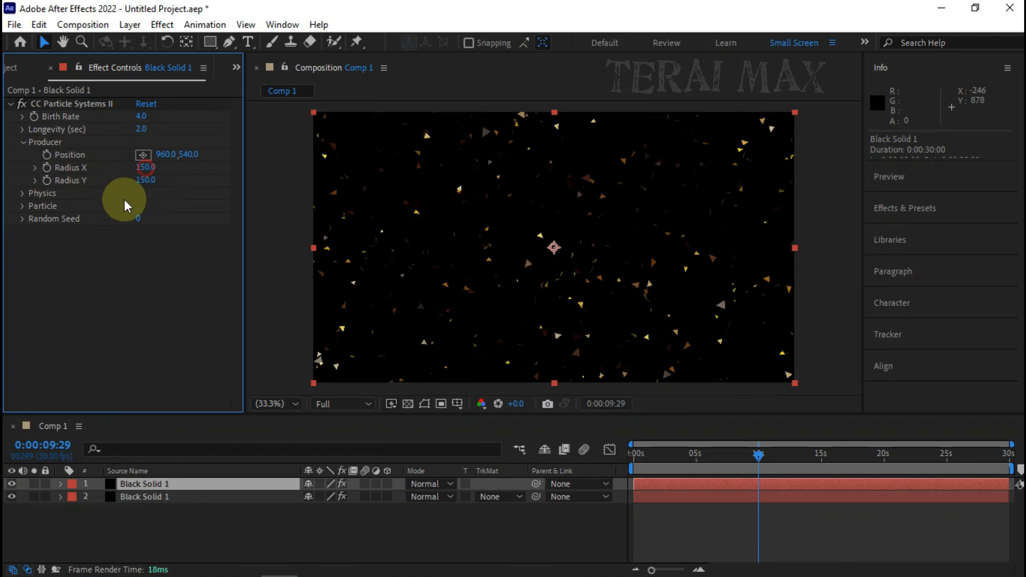
text(90)
key(Tab)
text(90)
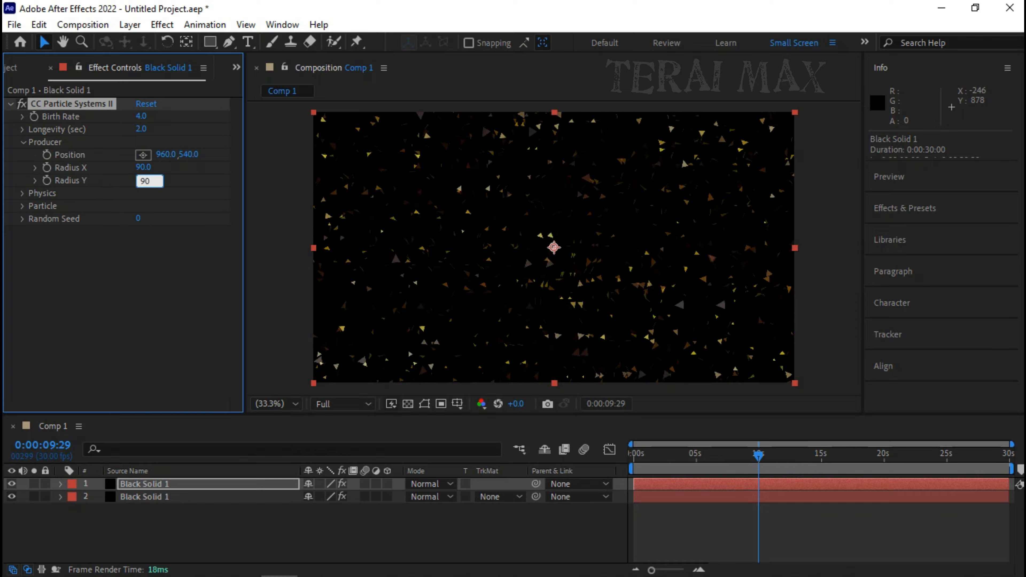
key(Tab)
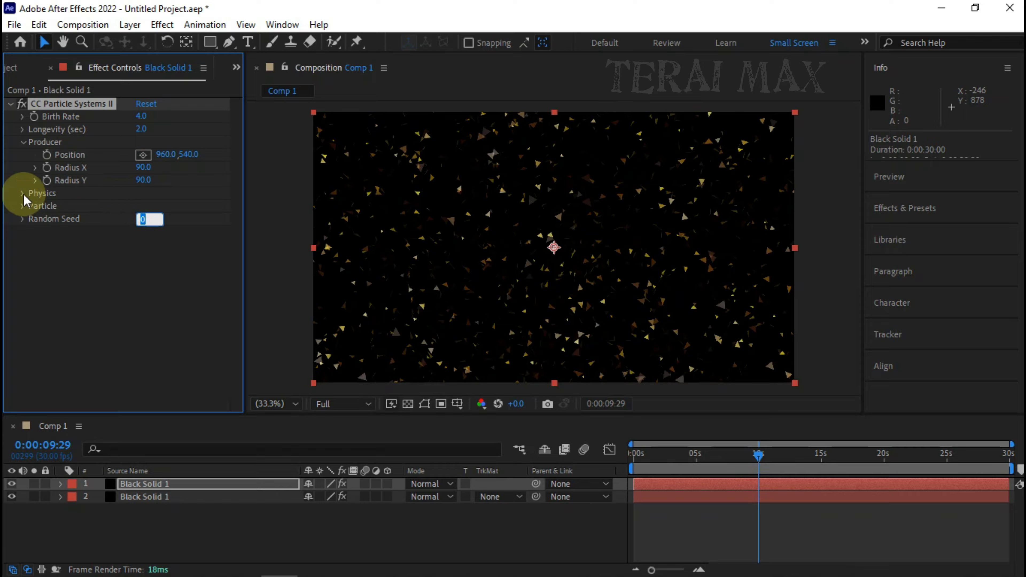
Step: Set the duplicate layer's Velocity to 0.3 and its Gravity to 0.1
click(23, 194)
click(141, 218)
text(.)
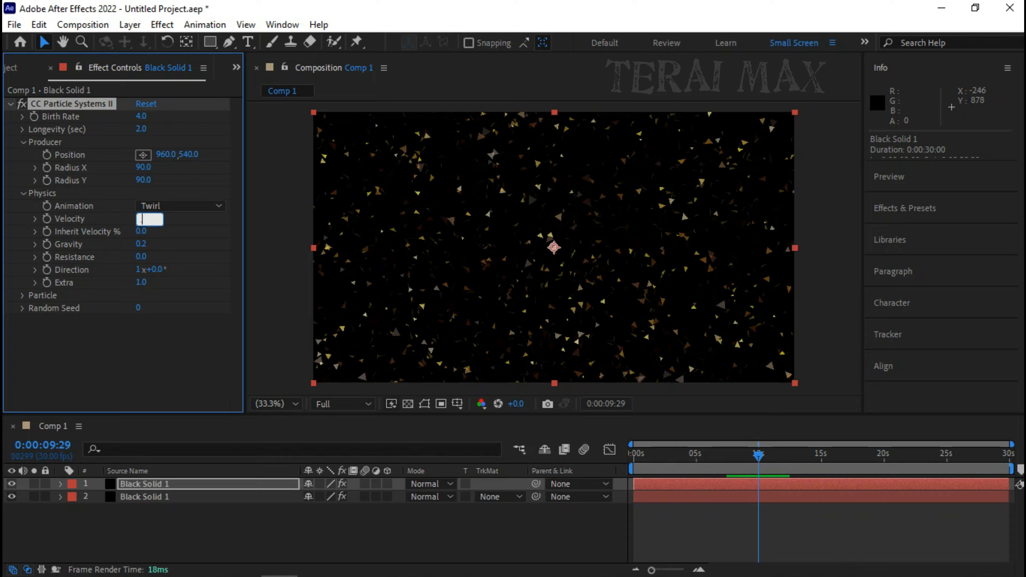
text(3)
click(126, 241)
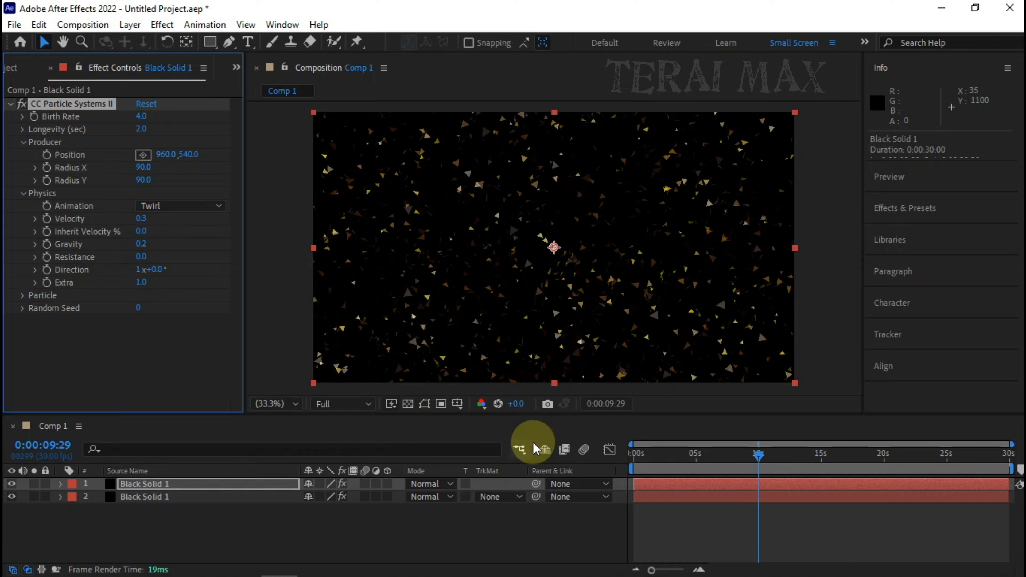
click(141, 245)
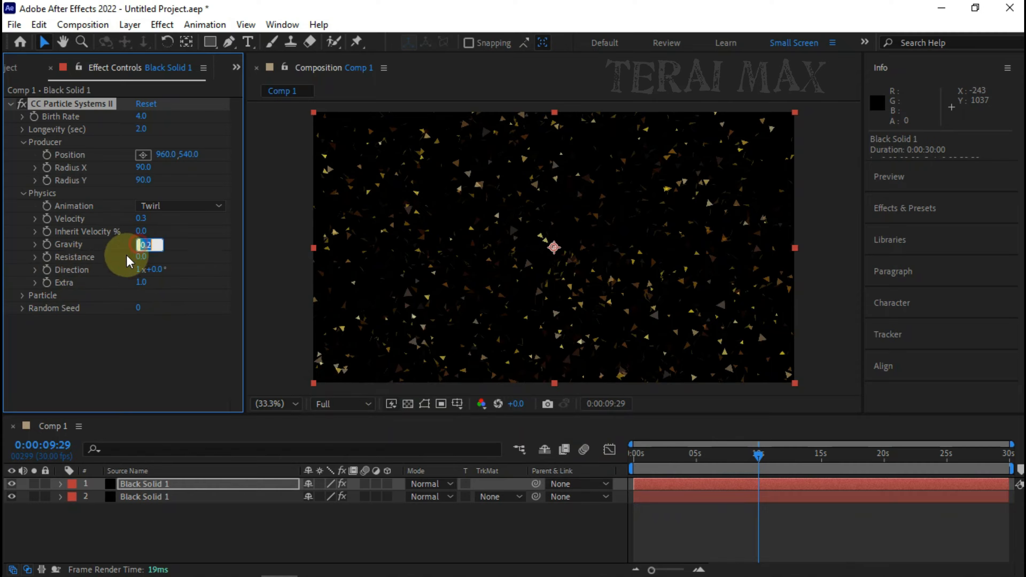
click(117, 267)
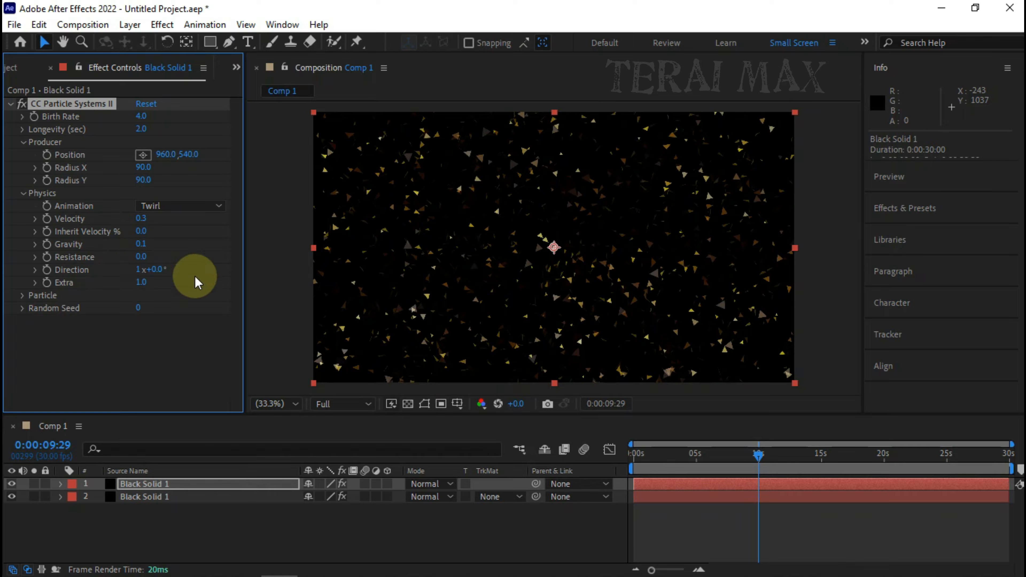
Step: Change the duplicate layer's Particle Type to Motion Polygon
click(22, 295)
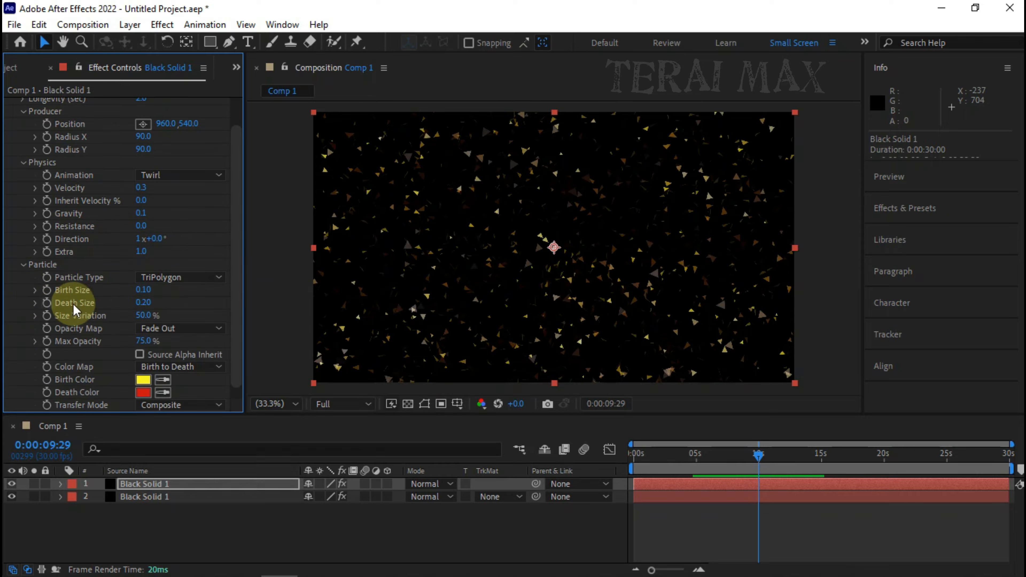
scroll(83, 290, down, 1)
click(180, 267)
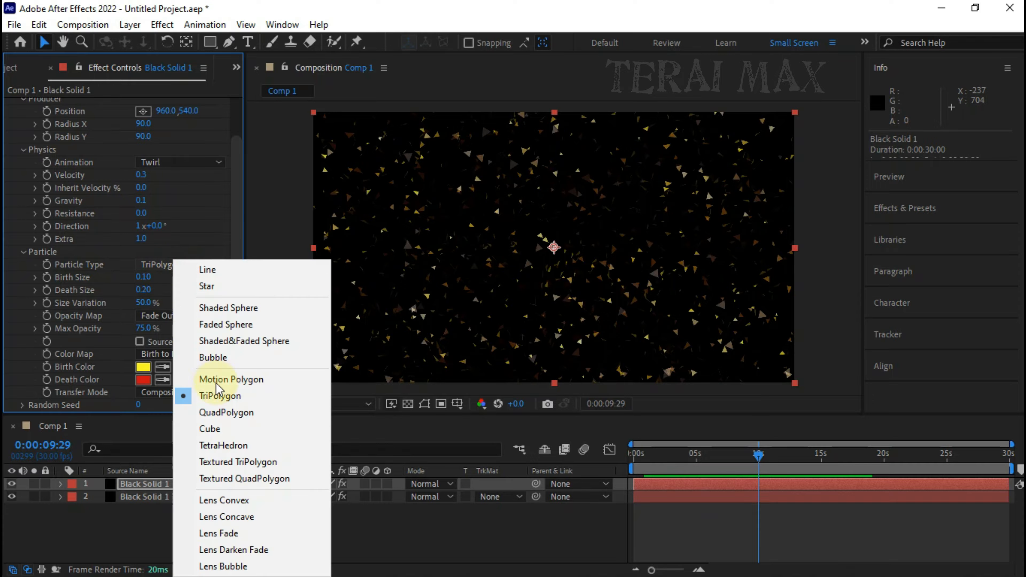
click(220, 380)
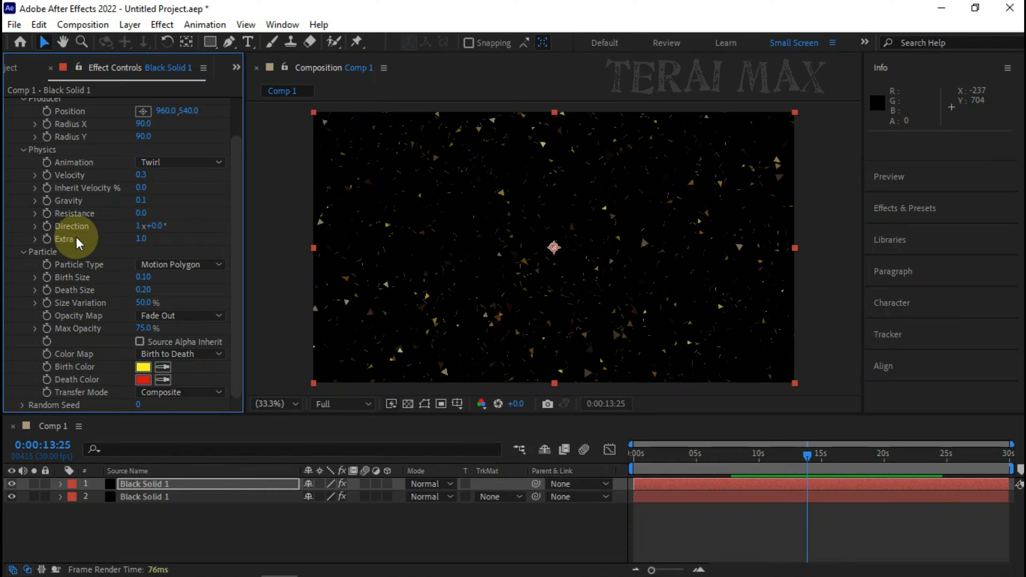
Step: Set the duplicate layer's particle Longevity to 1 second
scroll(77, 240, up, 3)
click(143, 130)
text(1)
key(Return)
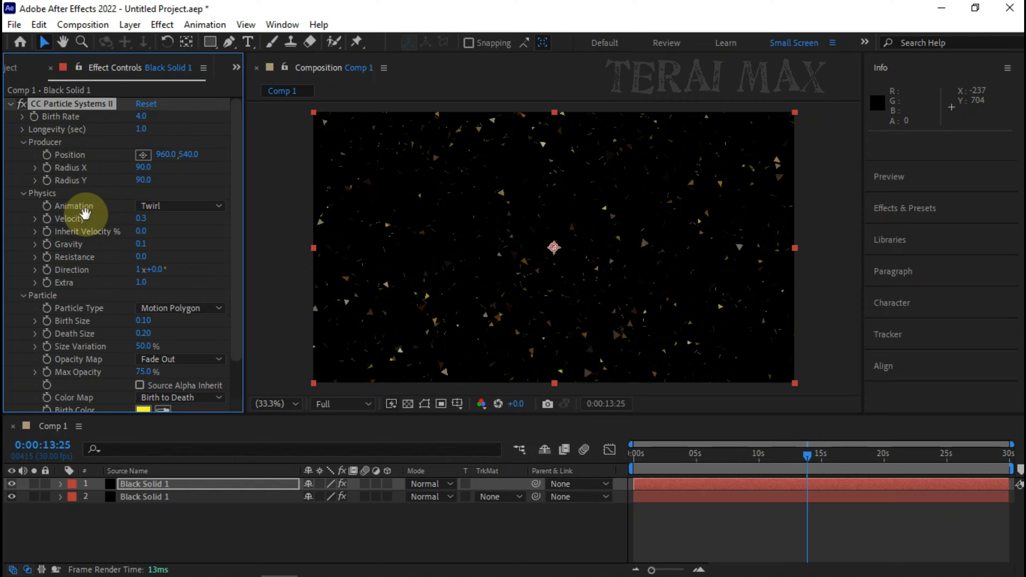
Step: Preview the duplicate layer with a Longevity of 3.5 seconds and return it to 1 second
key(space)
drag(139, 131, 336, 138)
key(space)
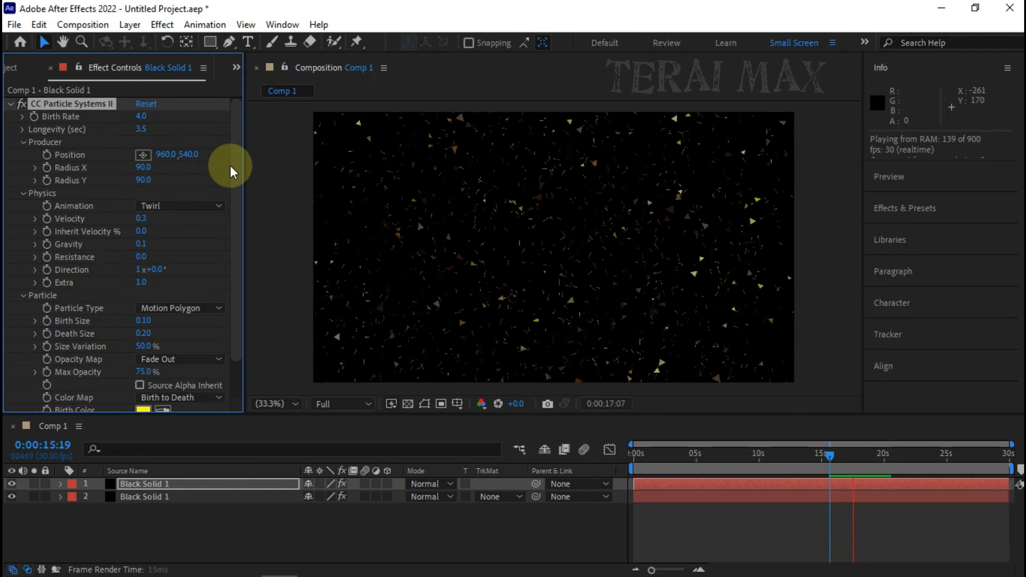
click(144, 130)
text(1)
key(Return)
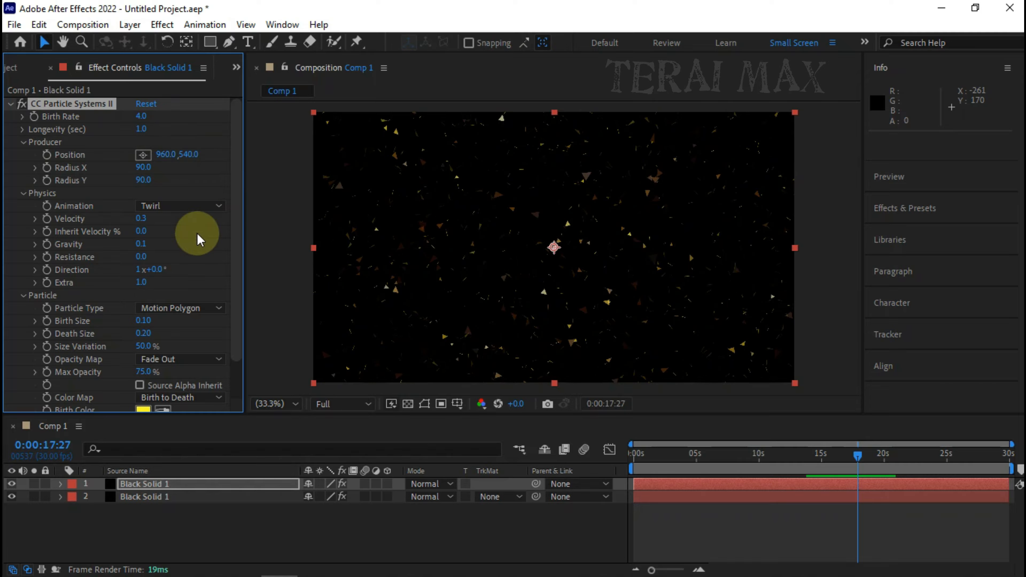
Step: Set the Velocity of the original Black Solid 1, the second layer in the stack, to 0.4
click(133, 495)
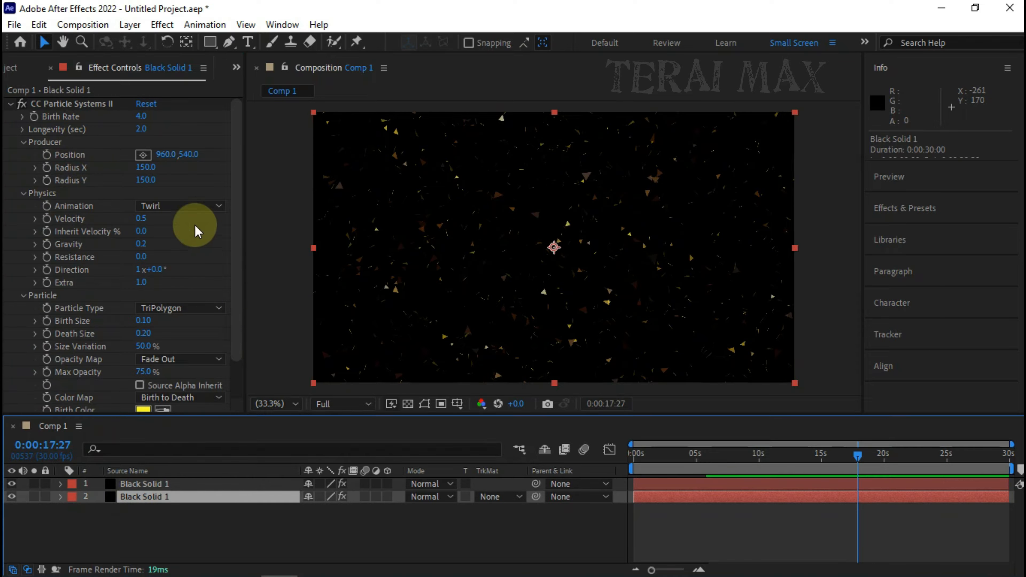
click(142, 218)
text(.4)
click(61, 271)
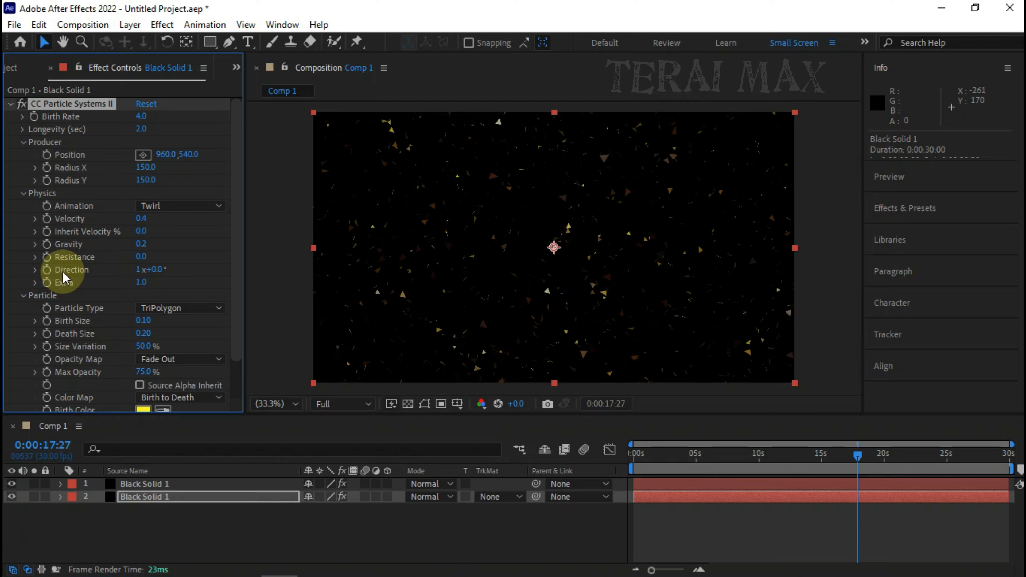
Step: Change the original layer's particle Death Color to orange
scroll(96, 363, down, 2)
click(145, 356)
click(104, 353)
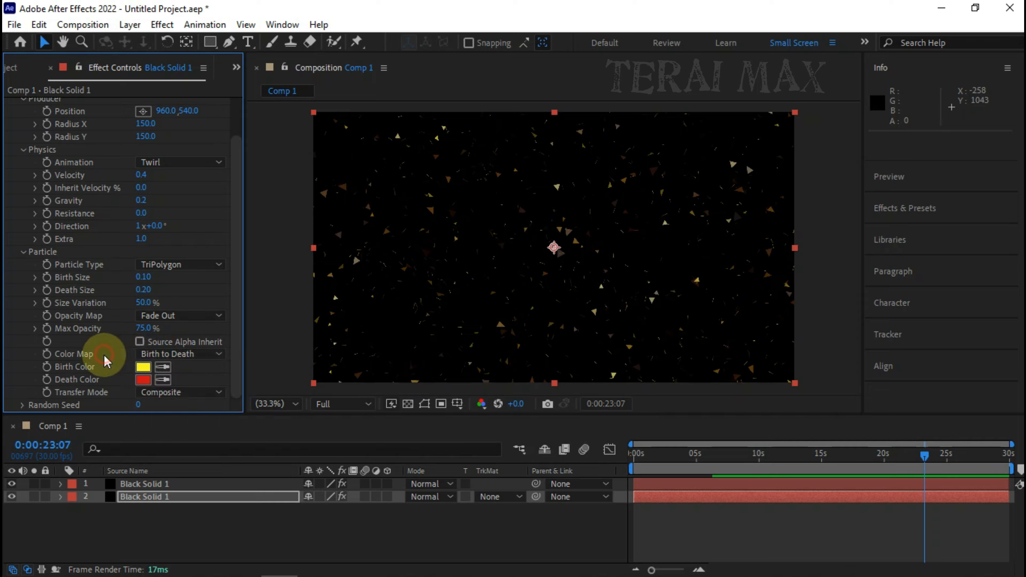
click(149, 392)
click(109, 376)
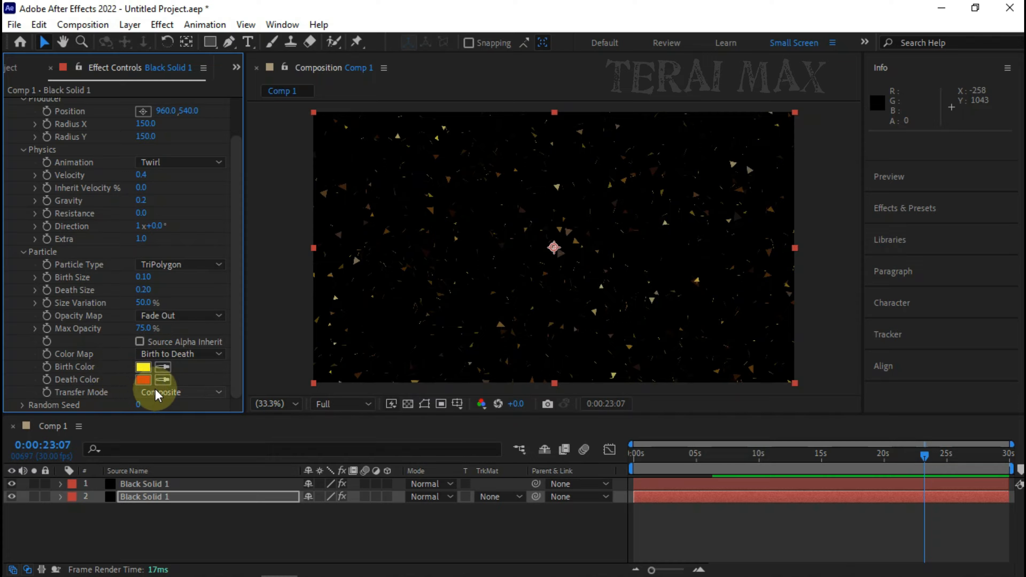
Step: Set the particle Transfer Mode of the duplicate layer, the first in the stack, to Screen
click(162, 484)
scroll(121, 370, down, 2)
click(178, 392)
click(178, 424)
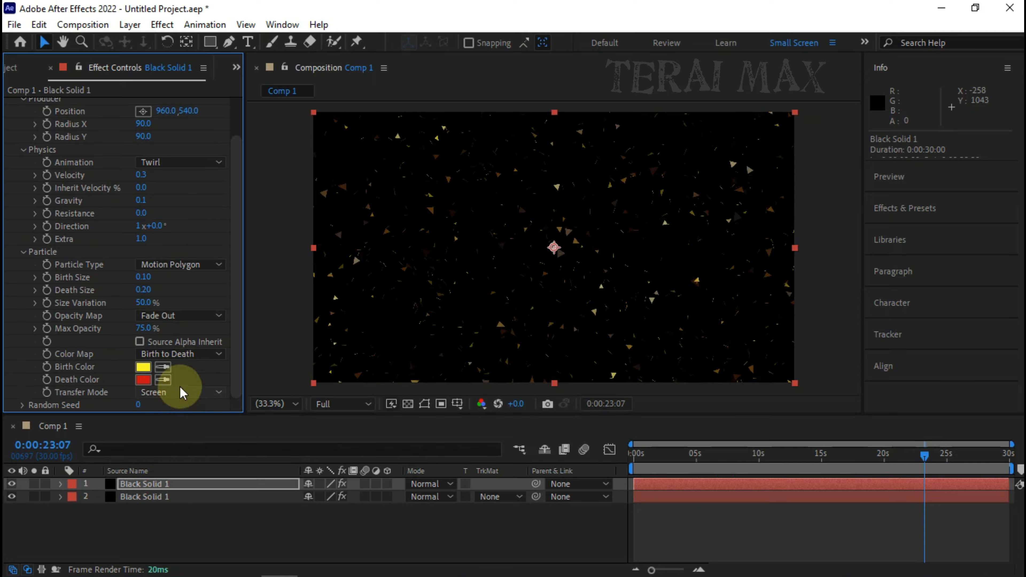
Step: Change the duplicate layer's particle Birth Color to a bright light blue
click(143, 367)
click(261, 225)
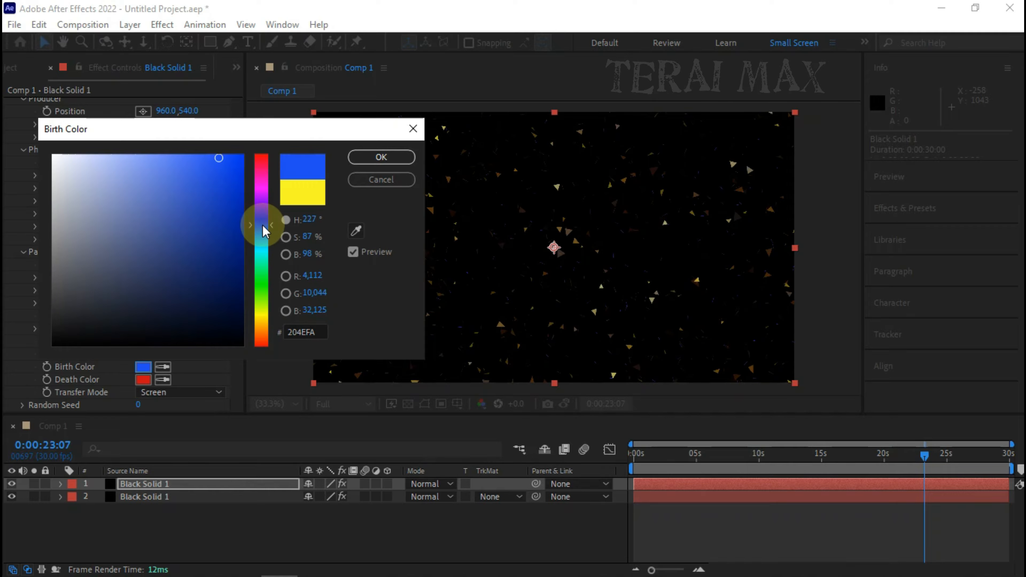
click(225, 184)
drag(221, 188, 287, 133)
click(261, 245)
click(381, 157)
Step: Change the particle Death Color of the duplicate layer, the first in the stack, to orange
click(143, 380)
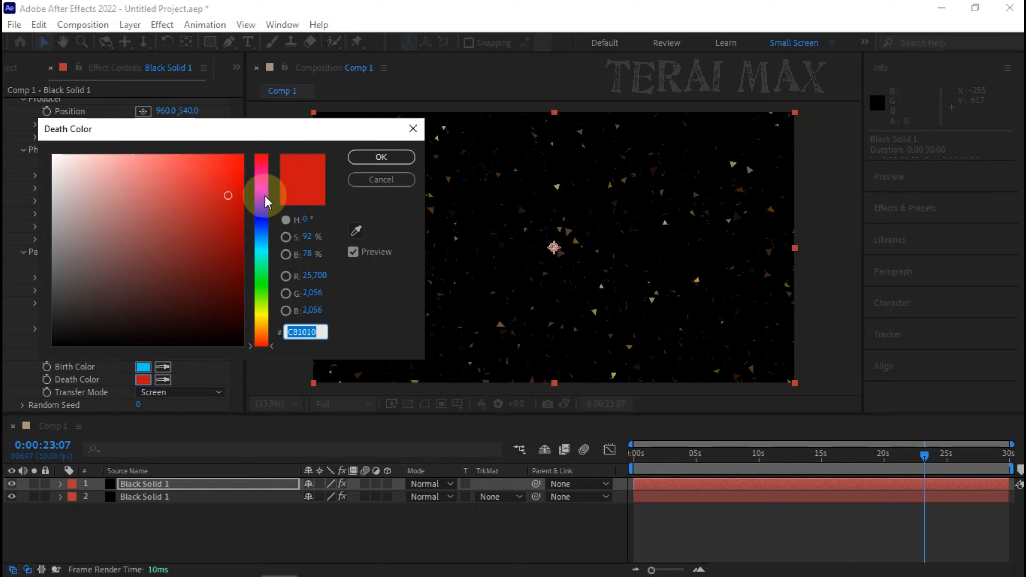
click(260, 184)
drag(242, 171, 270, 142)
click(261, 321)
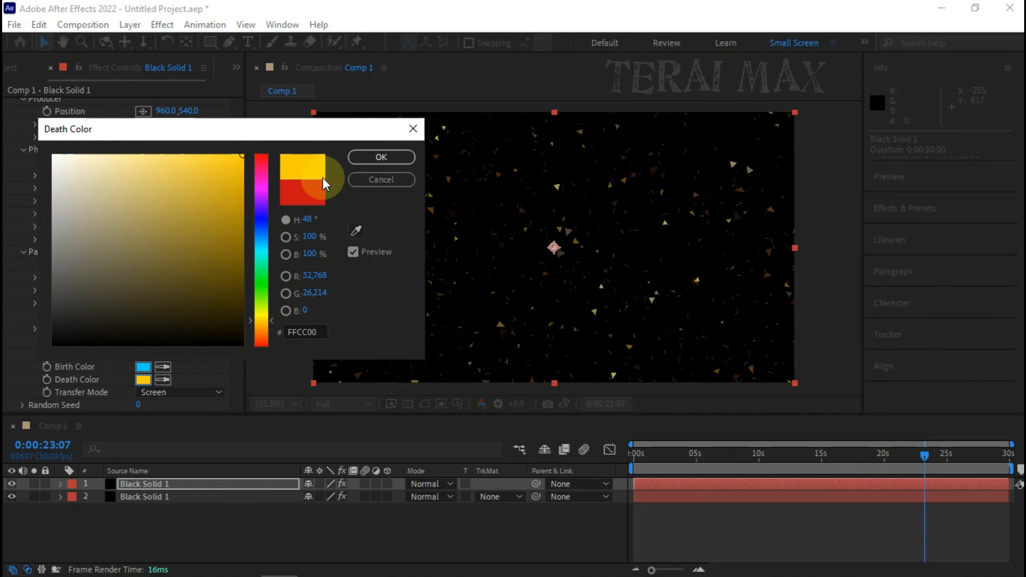
click(260, 330)
click(382, 156)
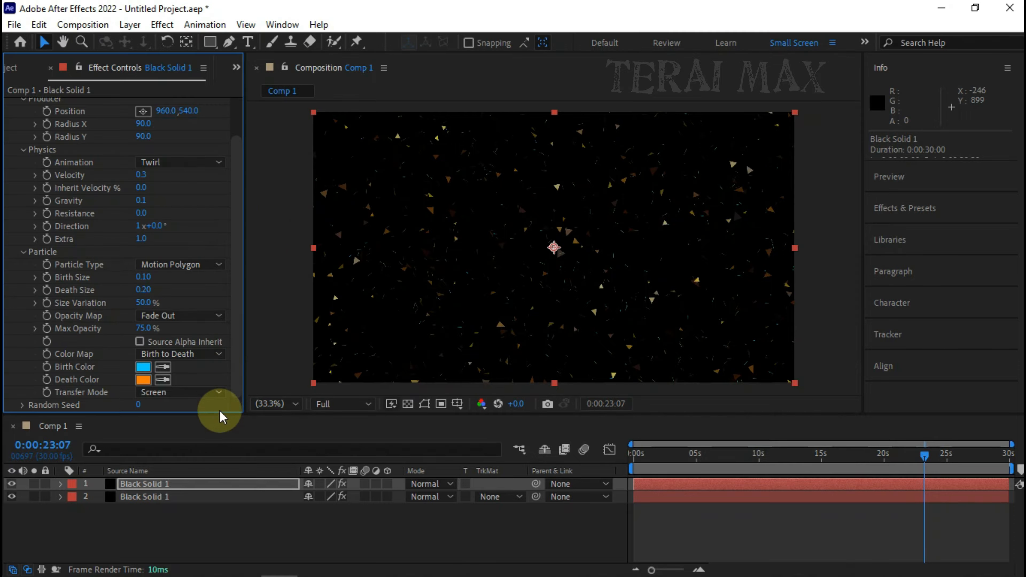
Step: Add an adjustment layer above both Black Solid 1 layers and apply a Glow effect to it
click(158, 497)
scroll(93, 350, down, 2)
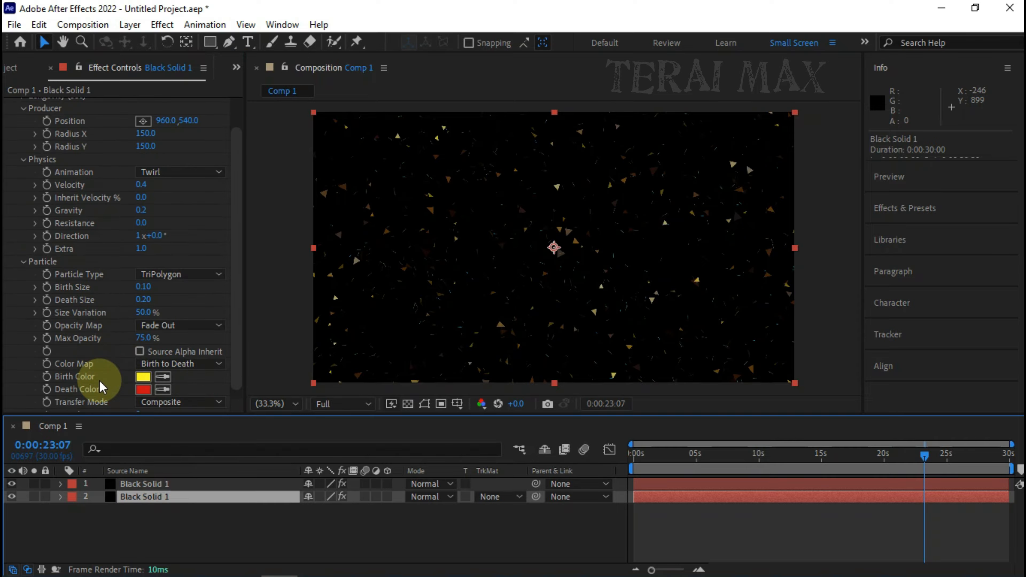
click(132, 539)
right_click(124, 510)
mouse_move(242, 330)
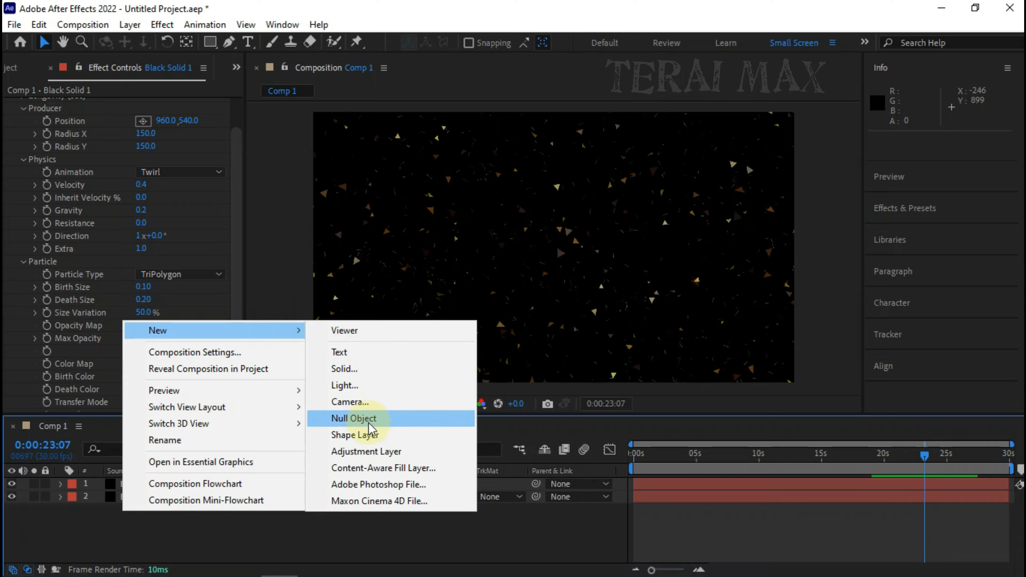
click(365, 451)
mouse_move(195, 566)
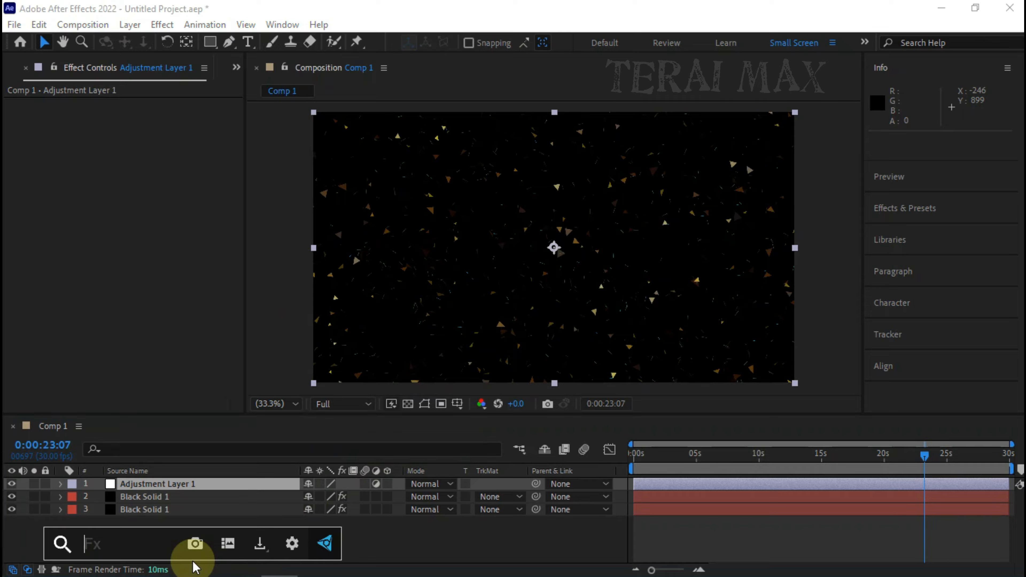
text(glow)
key(Return)
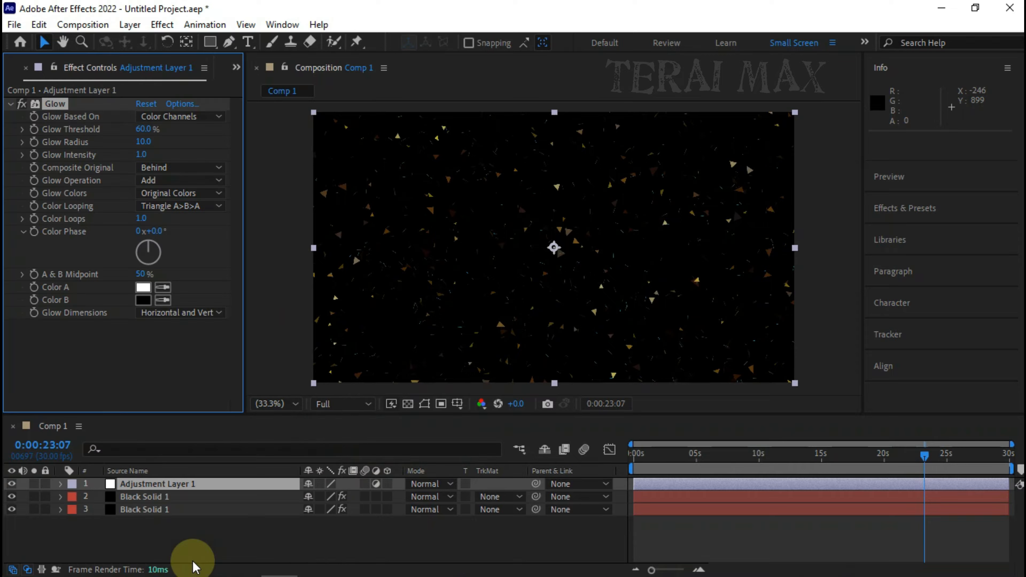
Step: Go to 0:00:08:12 and toggle the adjustment layer's Glow off and on to compare the confetti
click(739, 460)
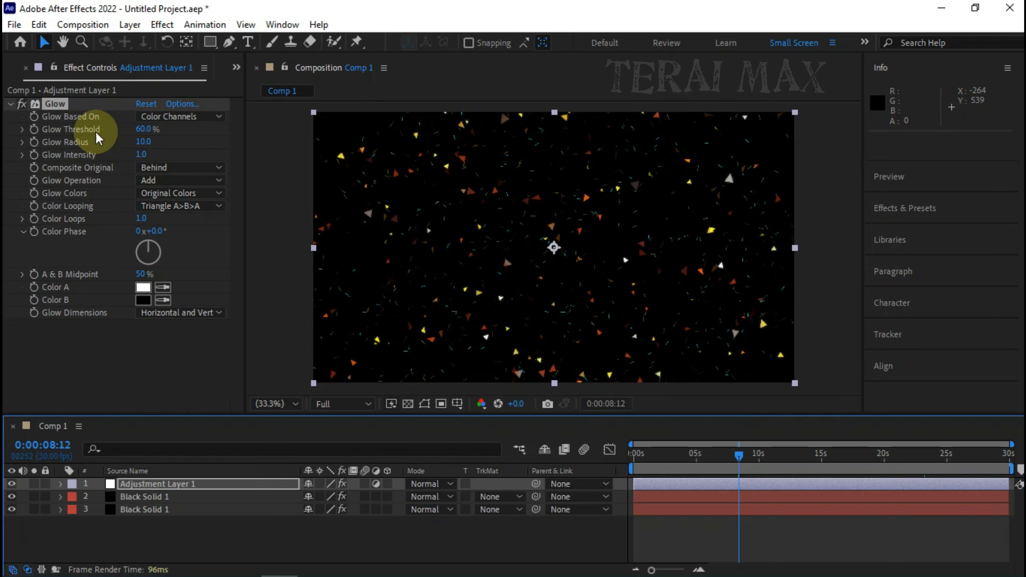
click(22, 104)
click(22, 103)
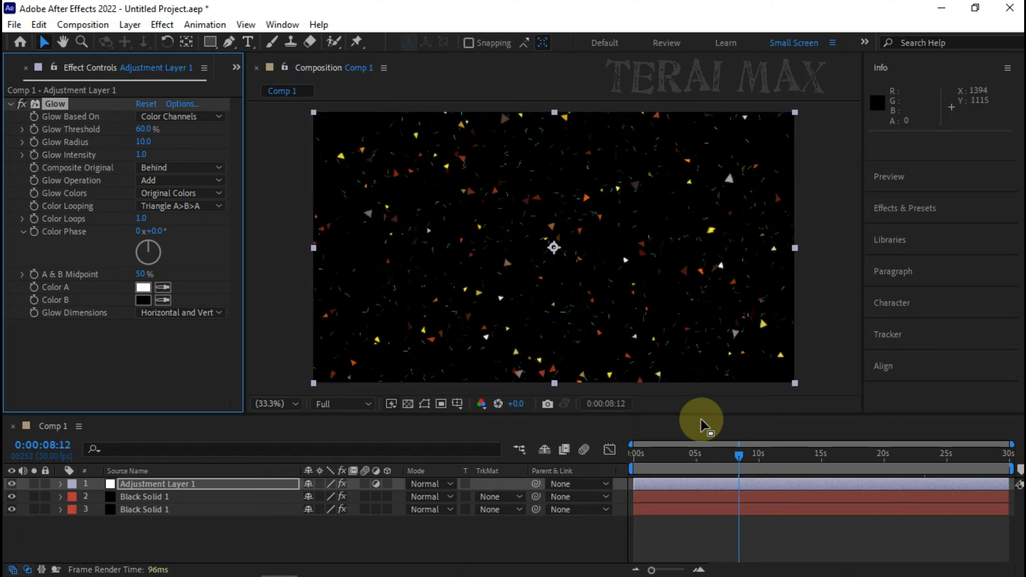
Step: Try a stronger Glow with a Radius of 500, a Threshold of 20% and an Intensity of 5
scroll(524, 225, up, 2)
scroll(525, 225, down, 1)
click(144, 141)
text(500)
click(186, 259)
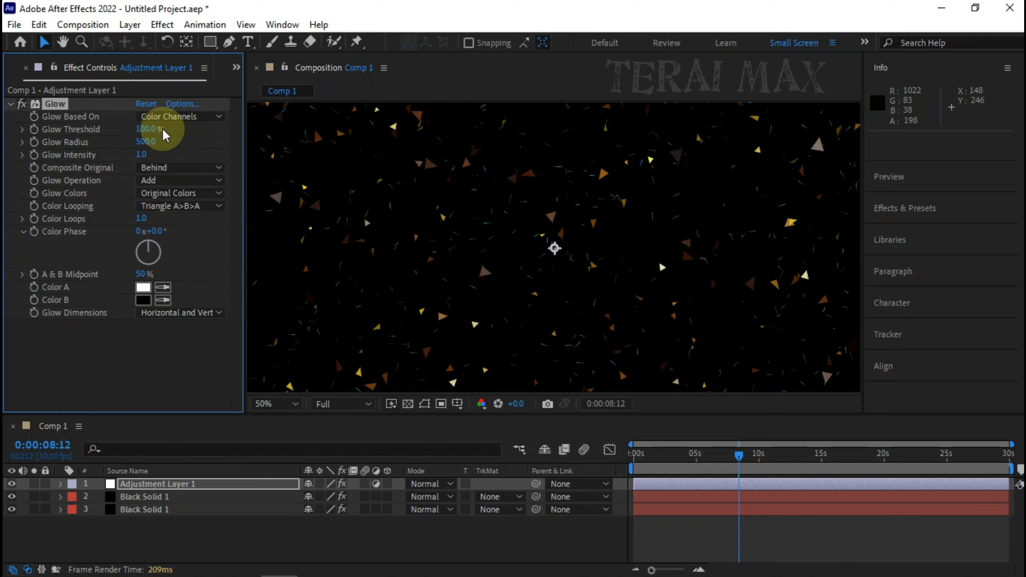
click(147, 129)
text(10020)
click(141, 162)
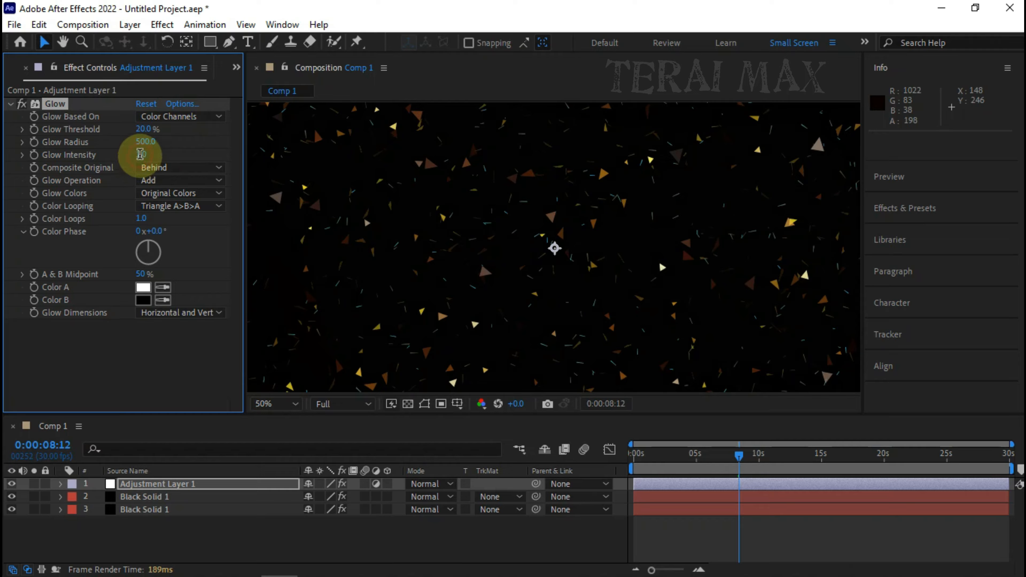
key(Return)
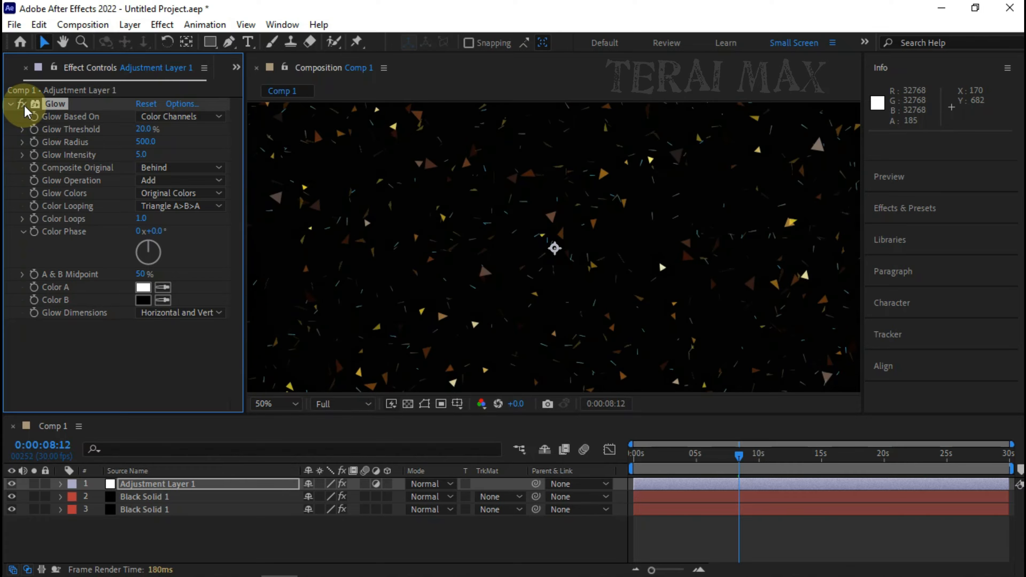
Step: Try a Glow Threshold of 10% and a Glow Radius of 100, and reset the effect to its defaults
scroll(422, 236, down, 2)
scroll(410, 235, up, 2)
click(146, 142)
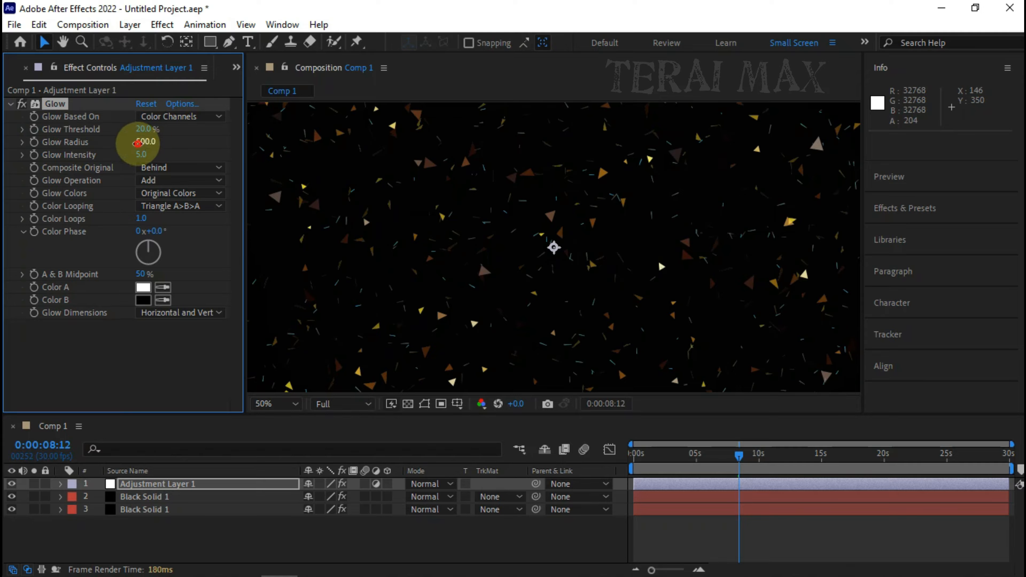
click(144, 129)
text(10)
key(Return)
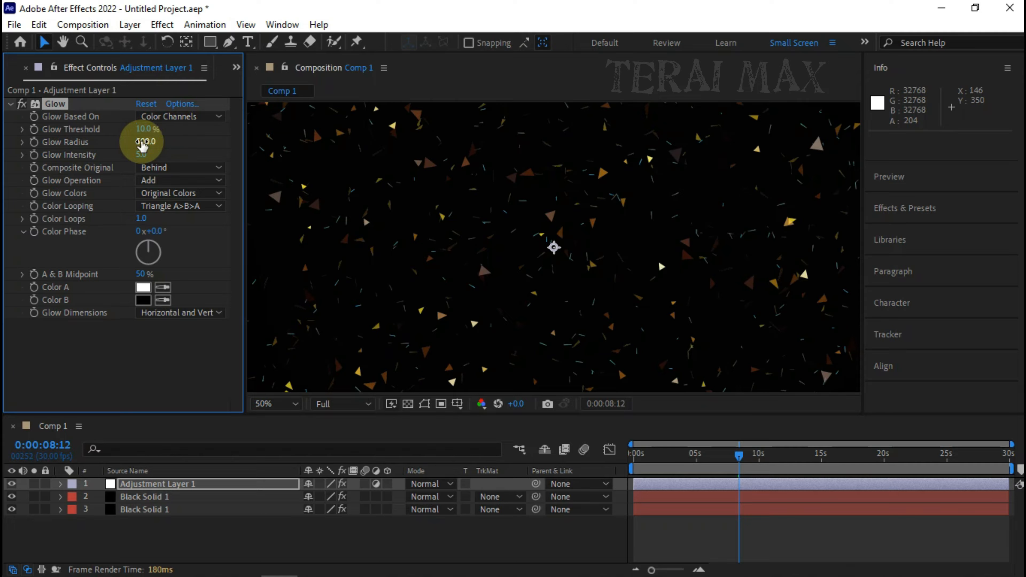
drag(146, 142, 565, 171)
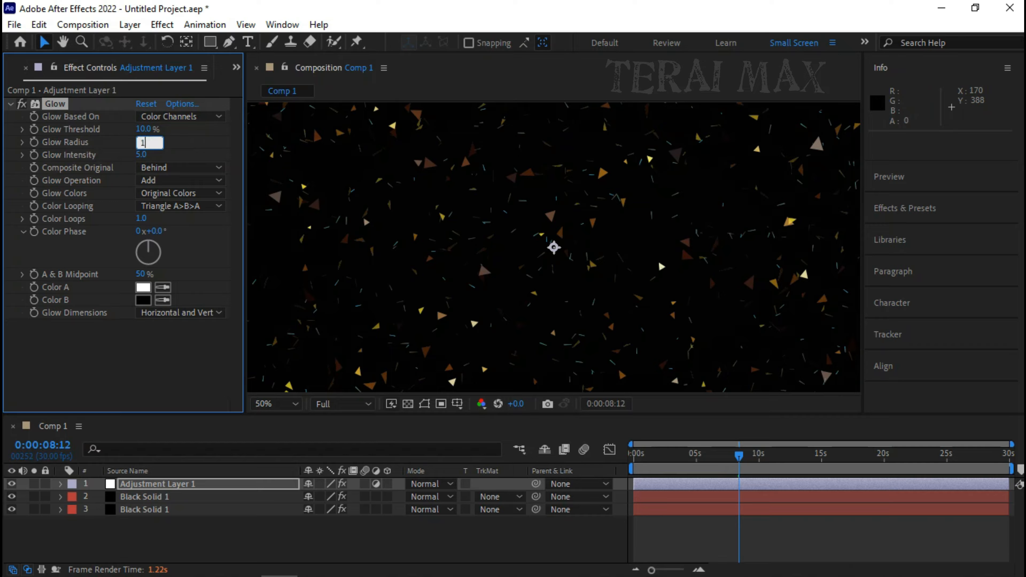
click(81, 166)
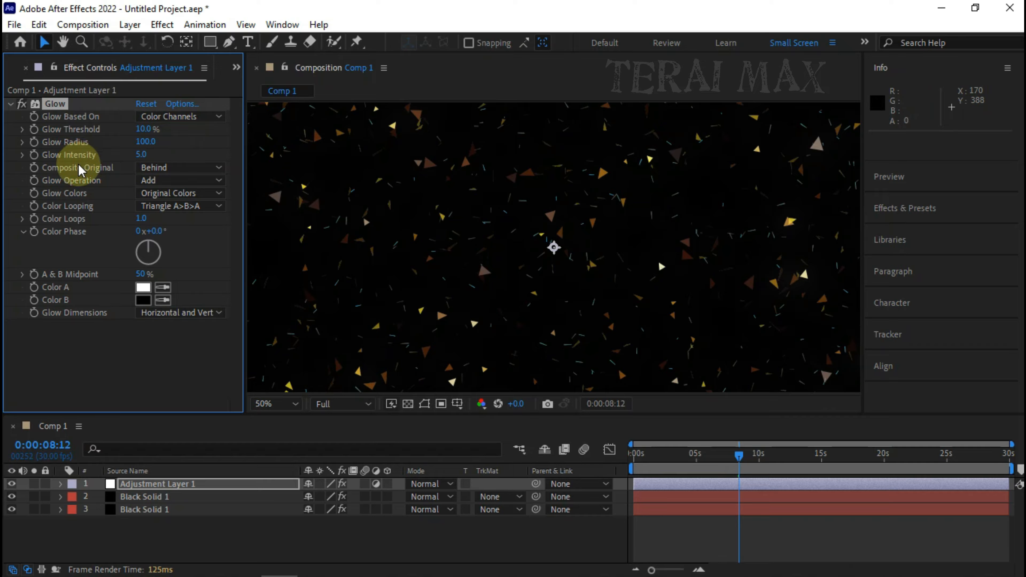
click(146, 103)
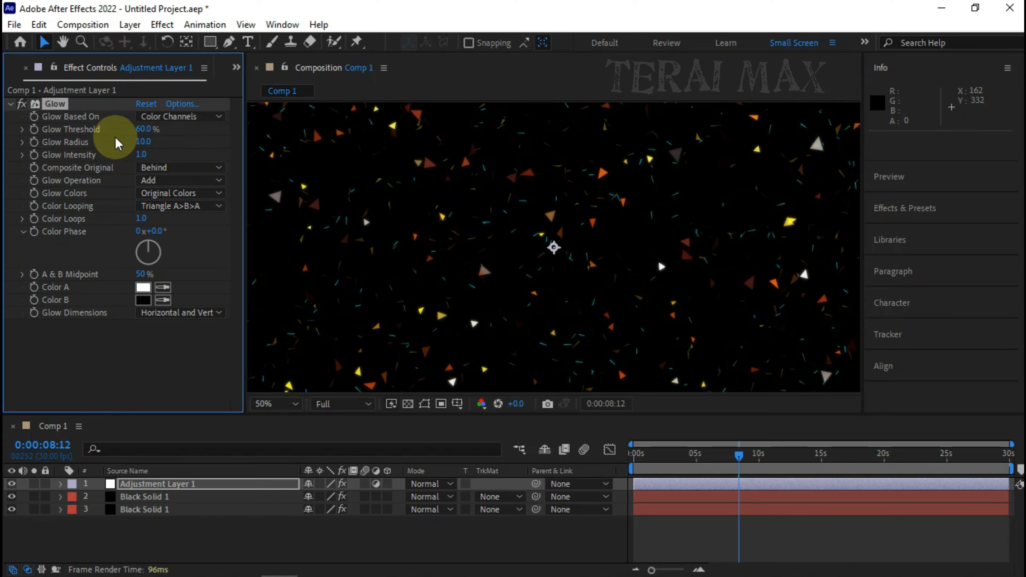
Step: Duplicate the Glow effect twice on the adjustment layer to stack three glows
key(ctrl+d)
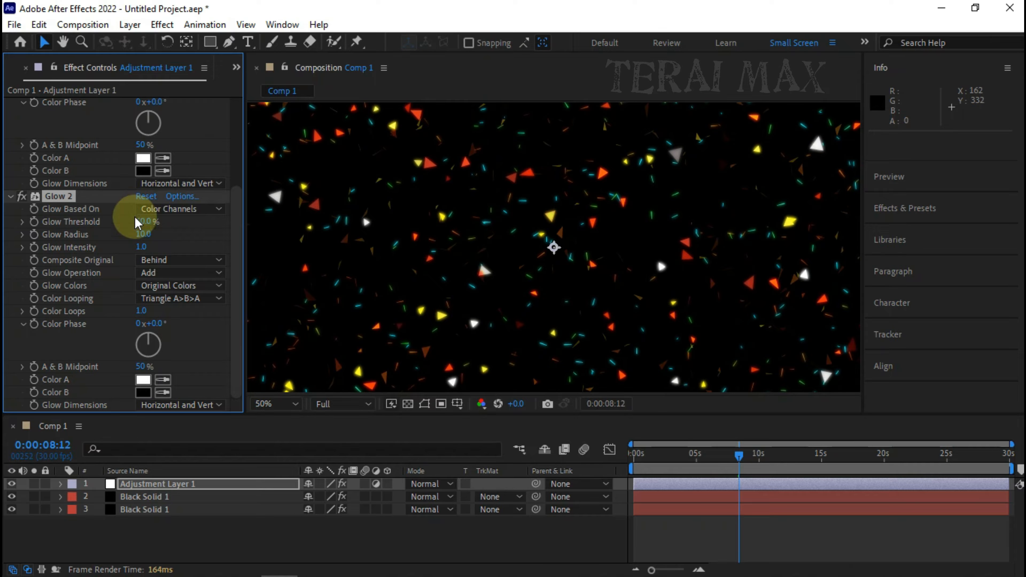
click(275, 404)
click(275, 259)
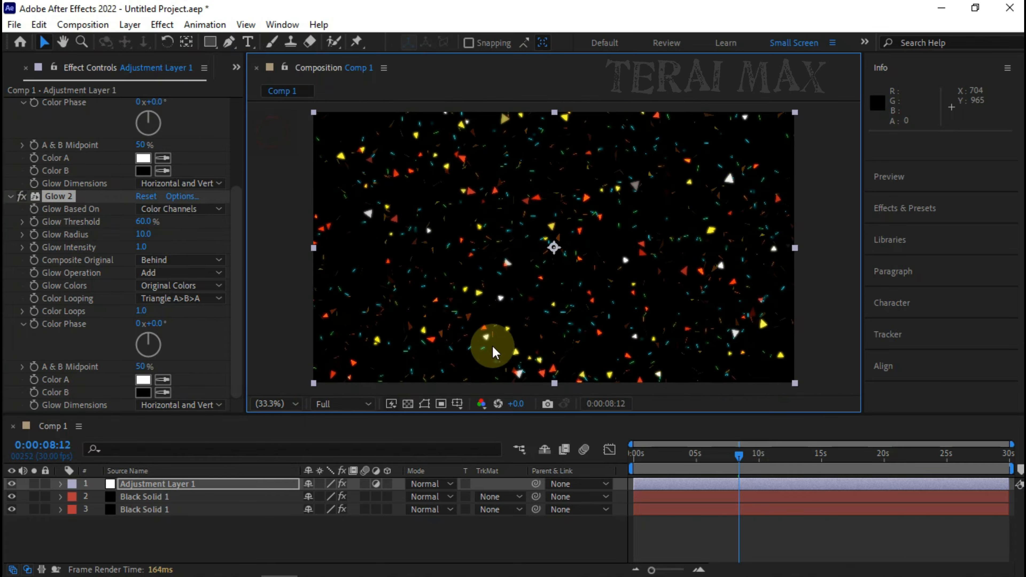
scroll(12, 158, up, 5)
click(9, 103)
click(10, 116)
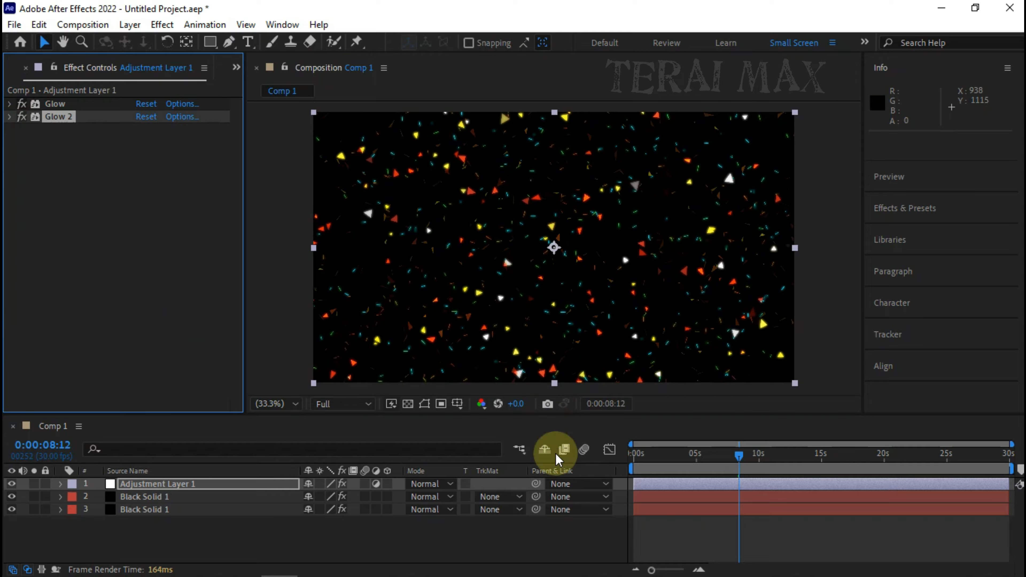
key(ctrl+d)
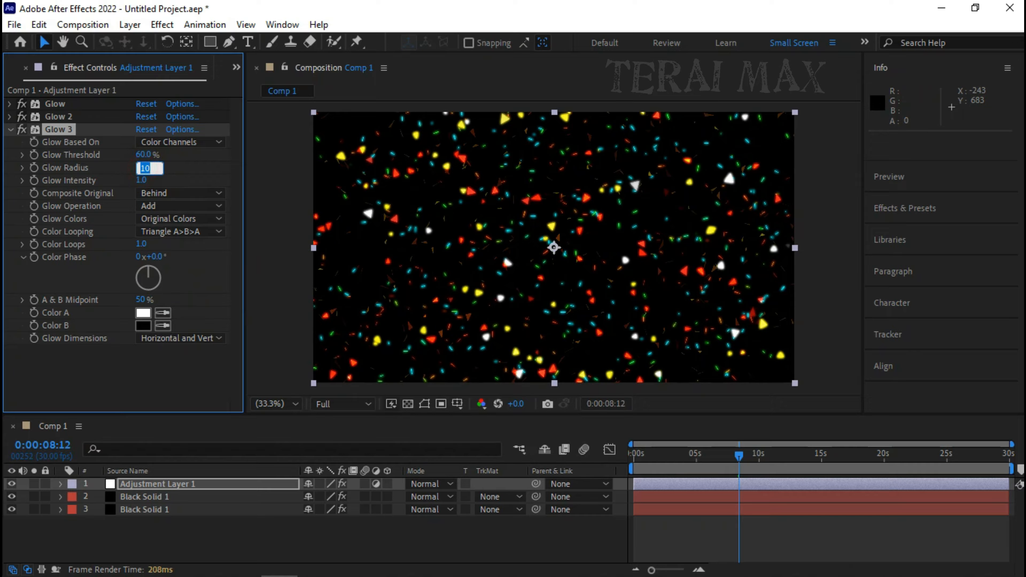
Step: Set the Glow Radius of Glow 3 to 5, and give Glow 2 a Radius of 7 and an Intensity of 5
click(10, 118)
click(143, 152)
text(7)
click(108, 206)
click(142, 167)
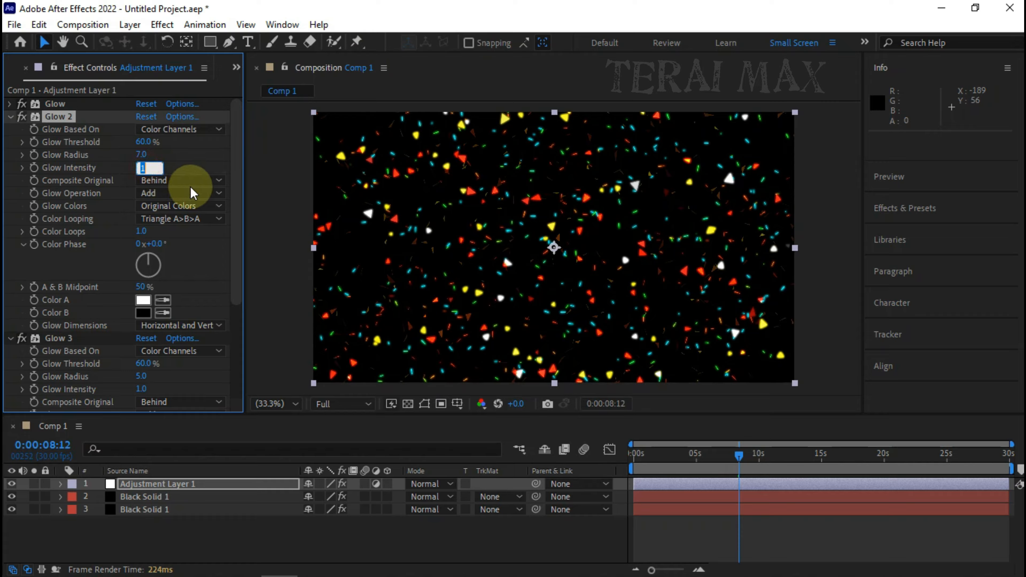
text(5)
key(Return)
click(10, 117)
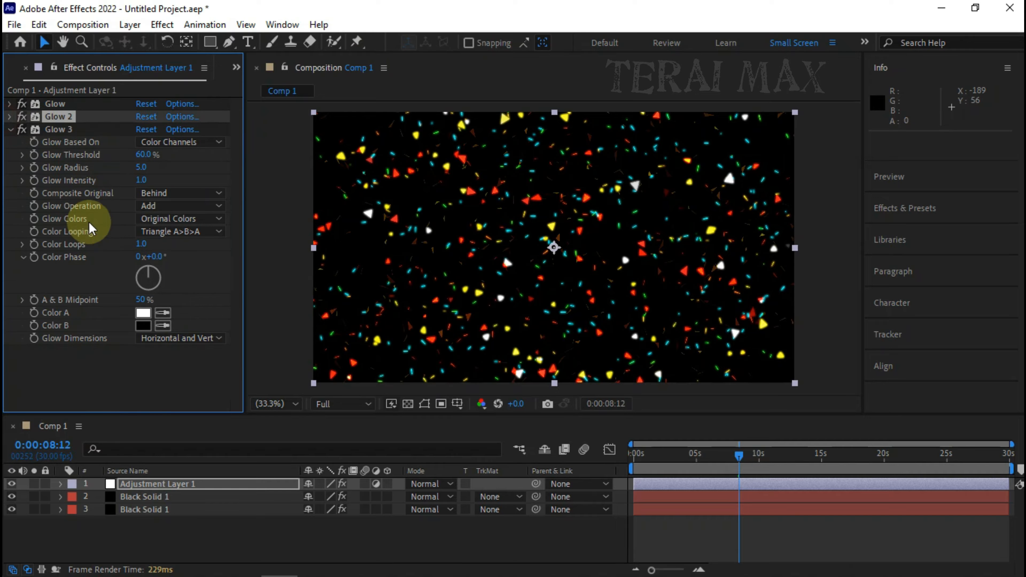
Step: Set the Glow Intensity of Glow 3 to 0.5 and that of Glow 2 to 2
click(141, 180)
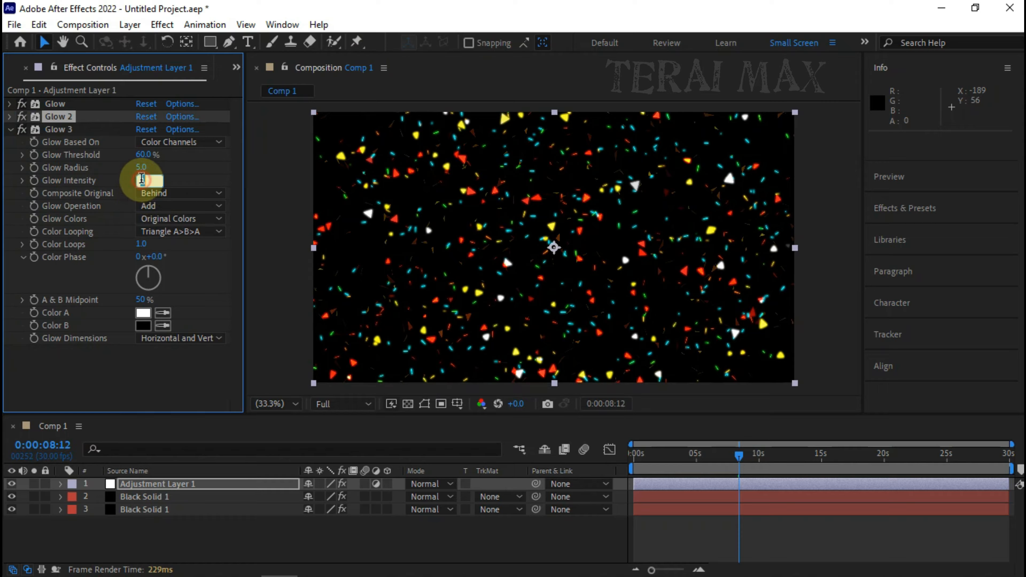
text(0.5)
click(88, 196)
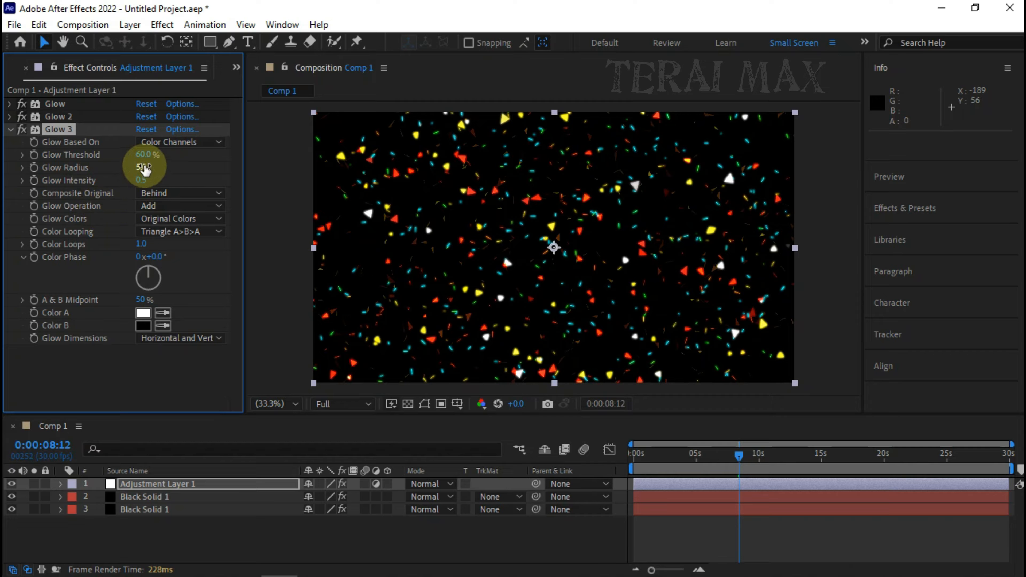
click(10, 119)
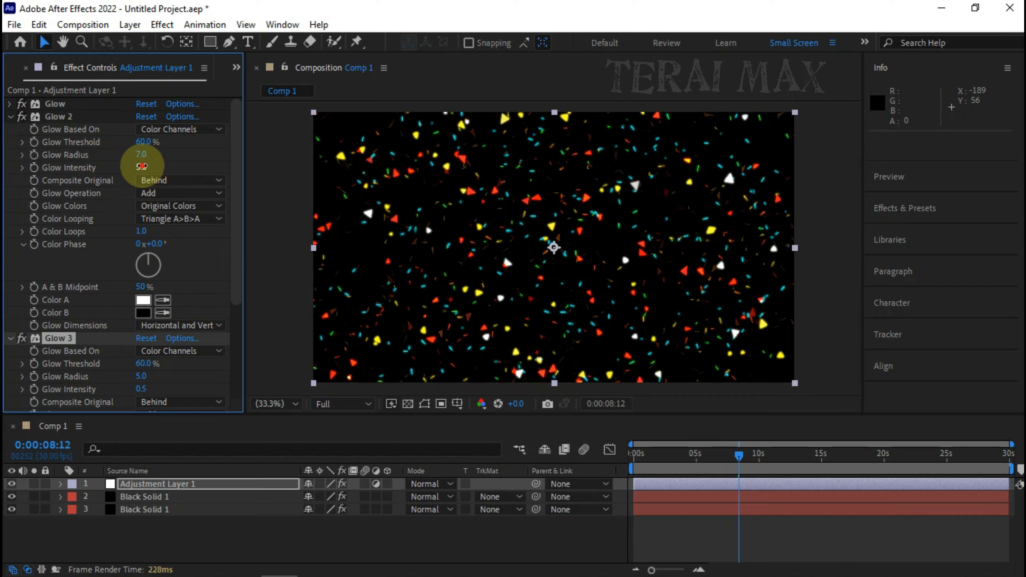
drag(142, 168, 157, 187)
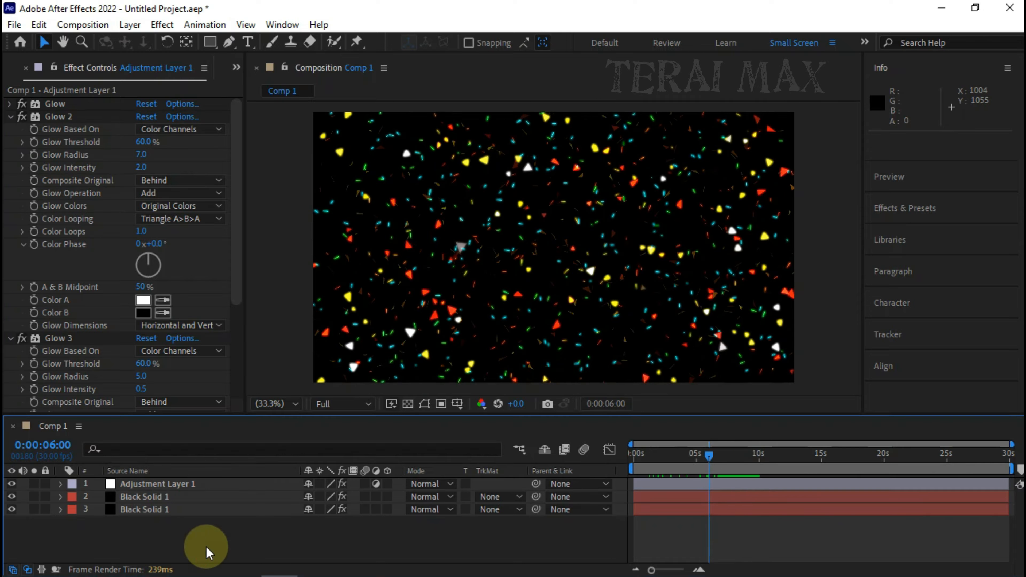
Step: Pre-compose the adjustment layer and both Black Solid 1 layers into a single composition
drag(206, 547, 170, 480)
right_click(171, 480)
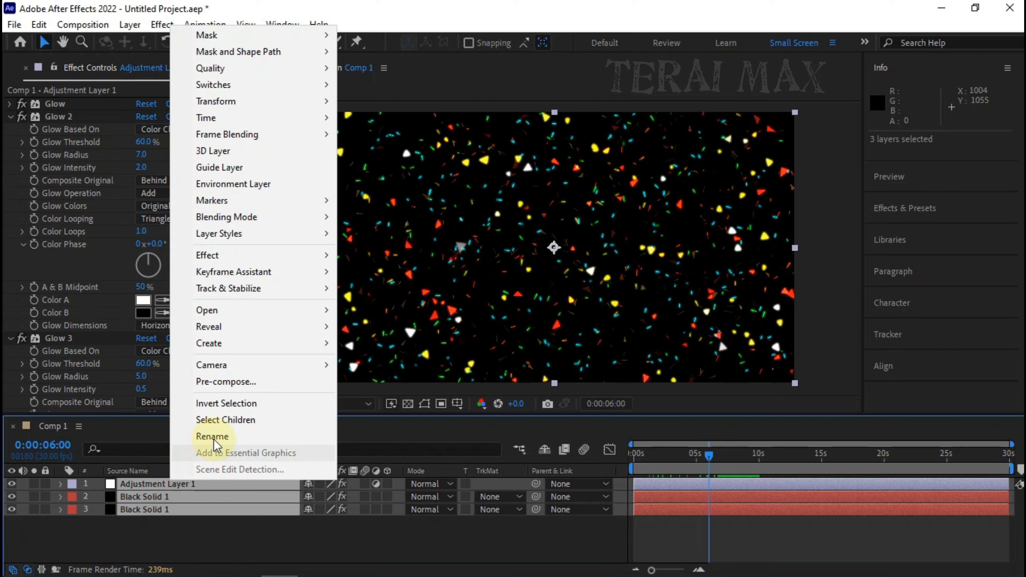
click(225, 382)
click(313, 391)
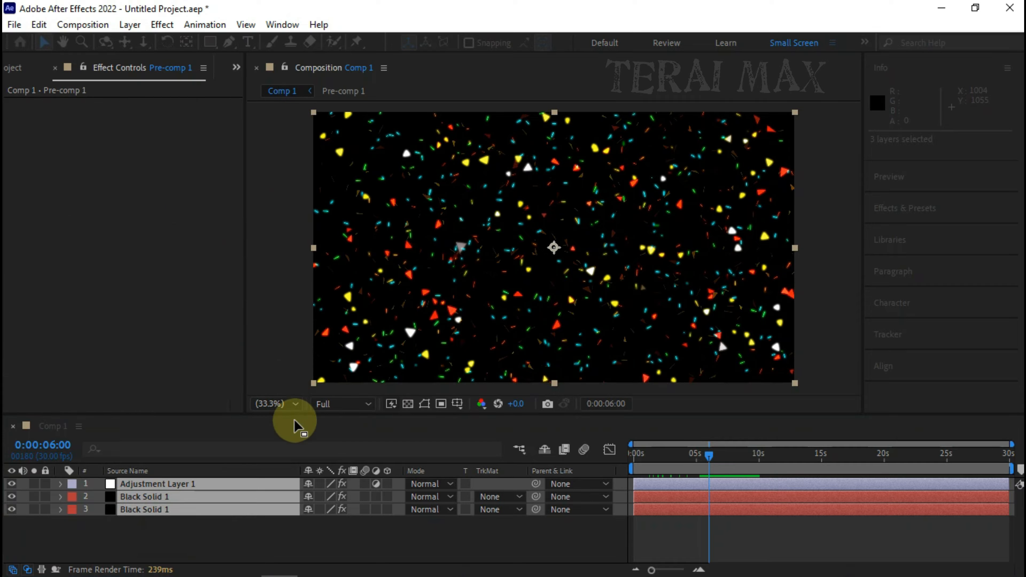
Step: Create a 1920 x 1080 px black solid named bg and place it below the pre-composed confetti layer
right_click(179, 520)
mouse_move(218, 340)
click(396, 380)
text(bg)
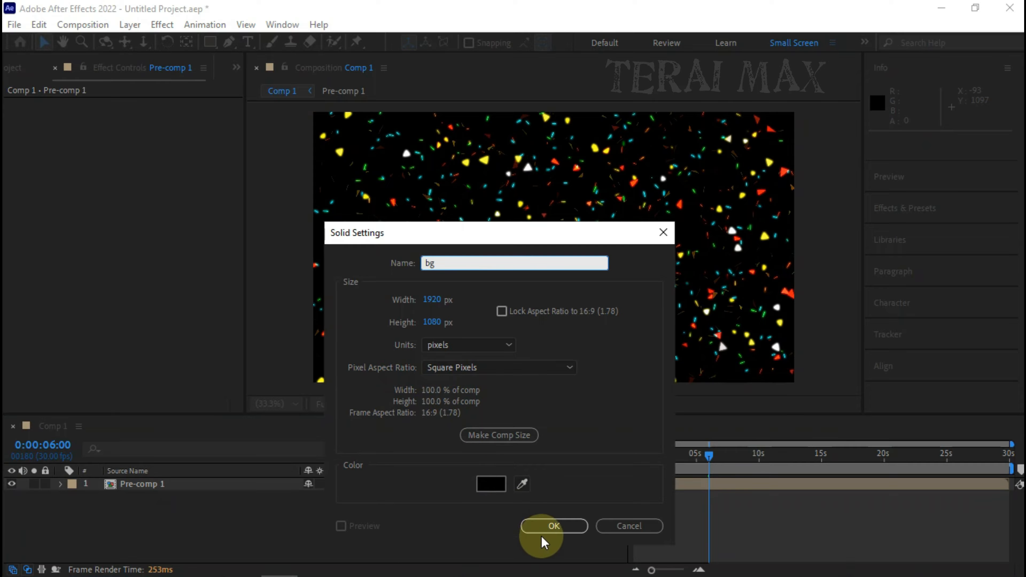
click(542, 533)
drag(162, 484, 140, 505)
Step: Apply the CC Ball Action effect to the bg solid
click(164, 144)
key(ctrl+space)
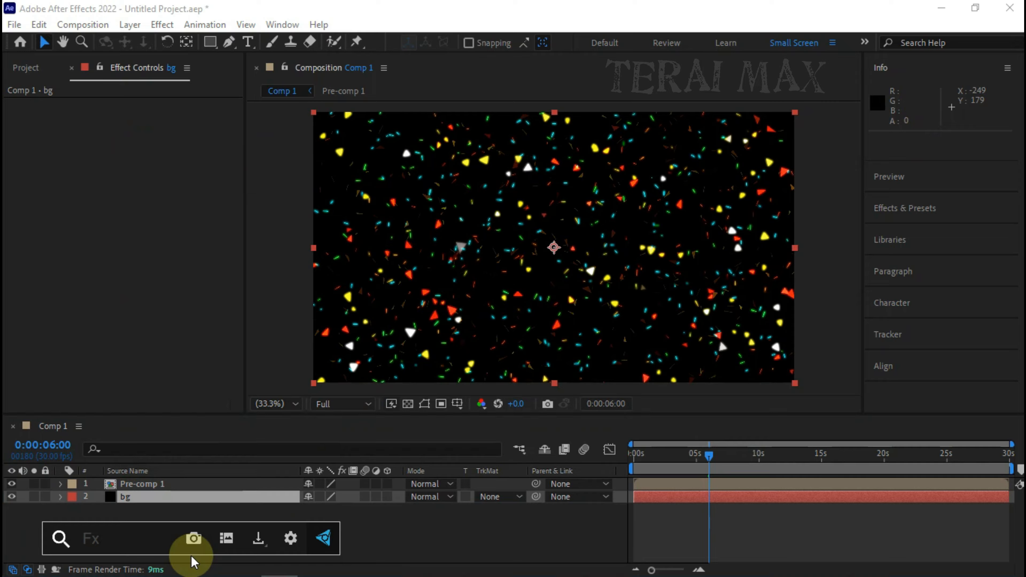
text(cc b)
key(Return)
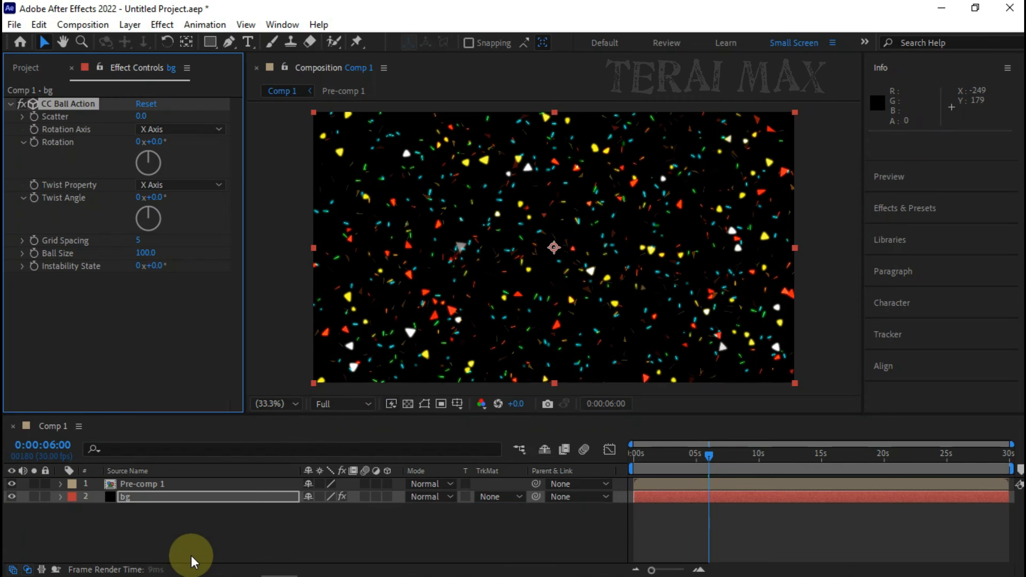
Step: Change the bg solid's color to purple, hex 7B07FE, in its solid settings
click(165, 498)
click(134, 28)
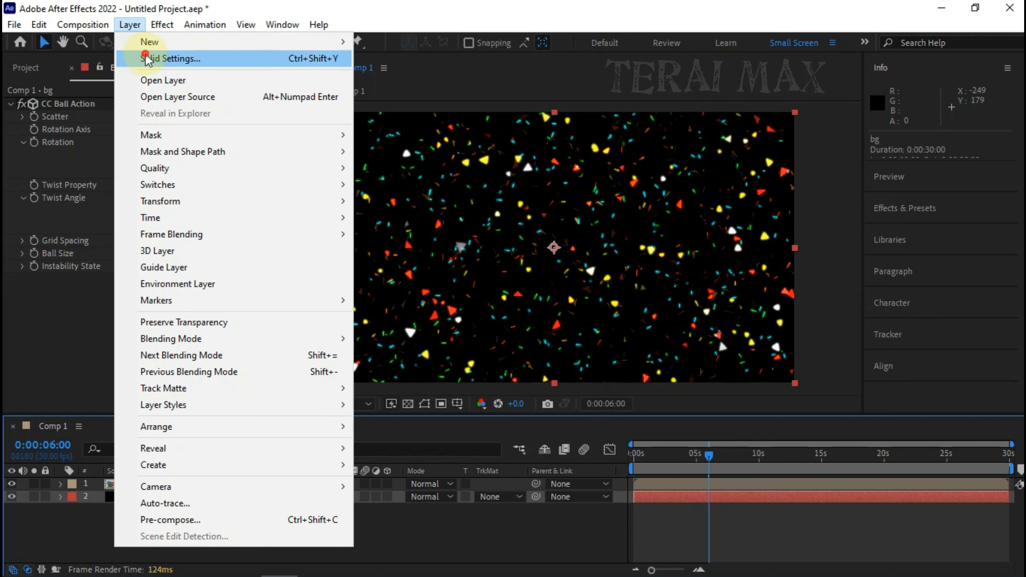
click(149, 58)
click(202, 326)
click(264, 335)
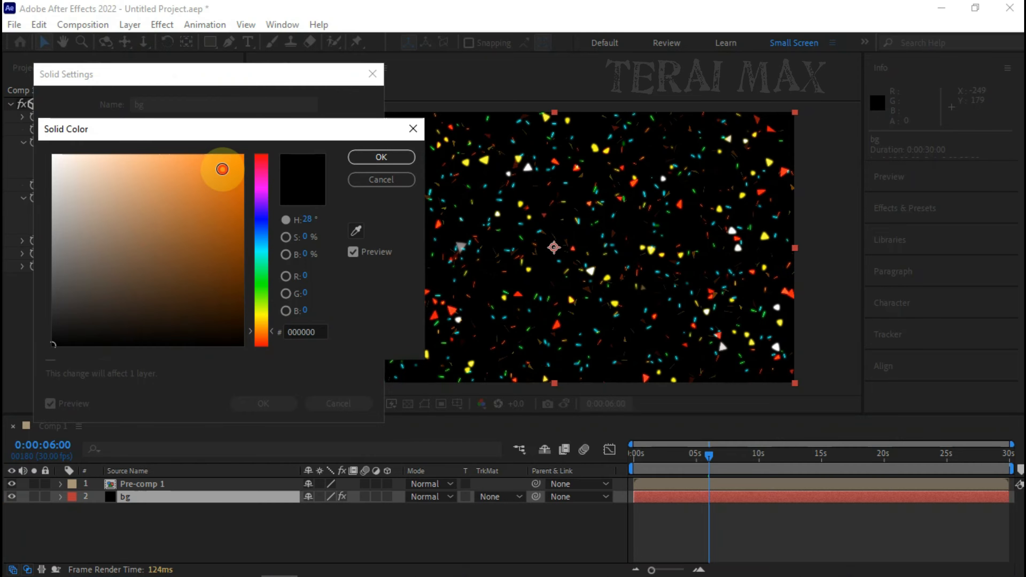
click(238, 156)
click(259, 339)
drag(262, 340, 267, 207)
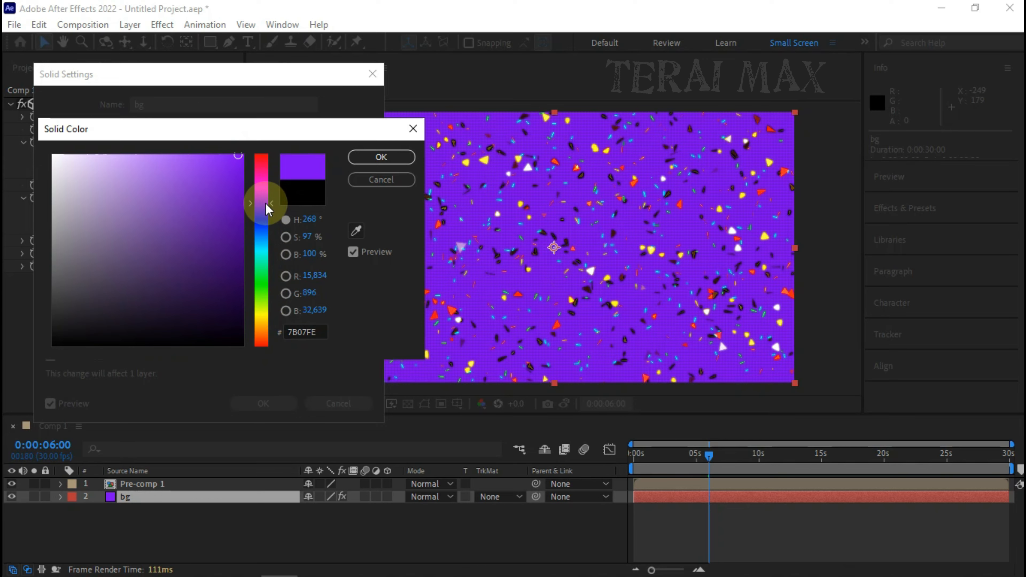
click(382, 157)
key(Return)
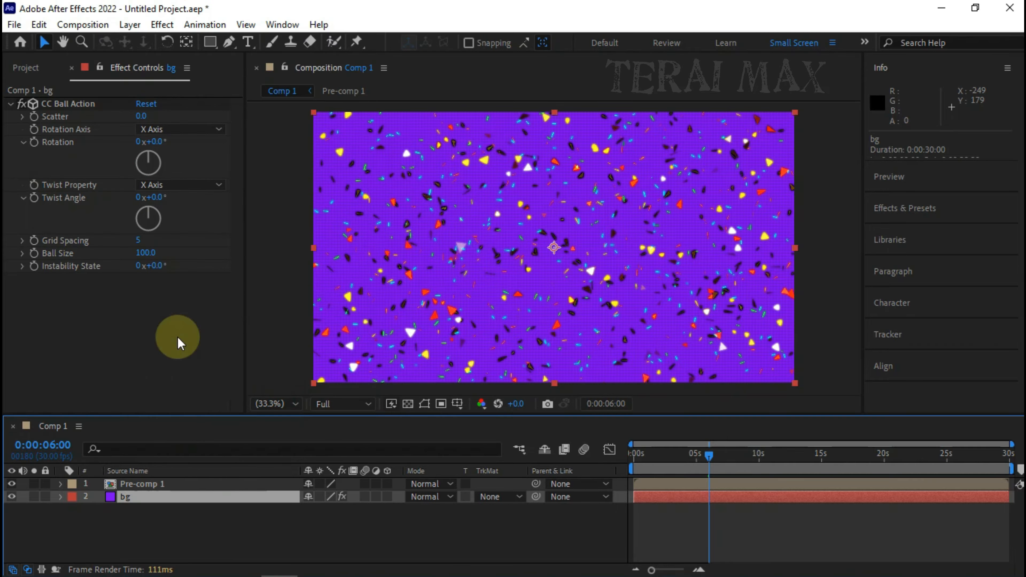
Step: Set the CC Ball Action's Scatter to 1024 and its Grid Spacing to 1
drag(137, 120, 161, 129)
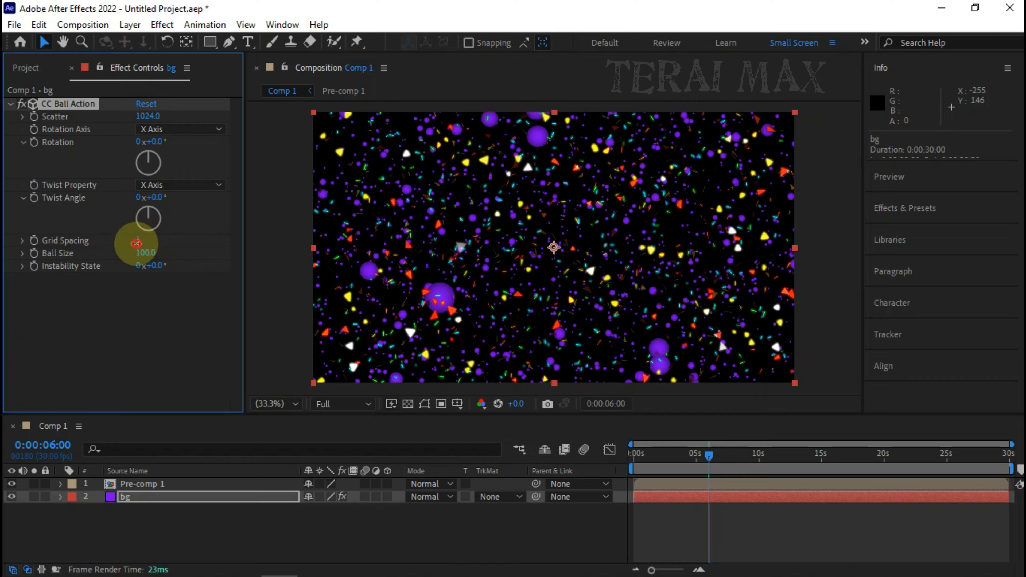
text(1)
key(Return)
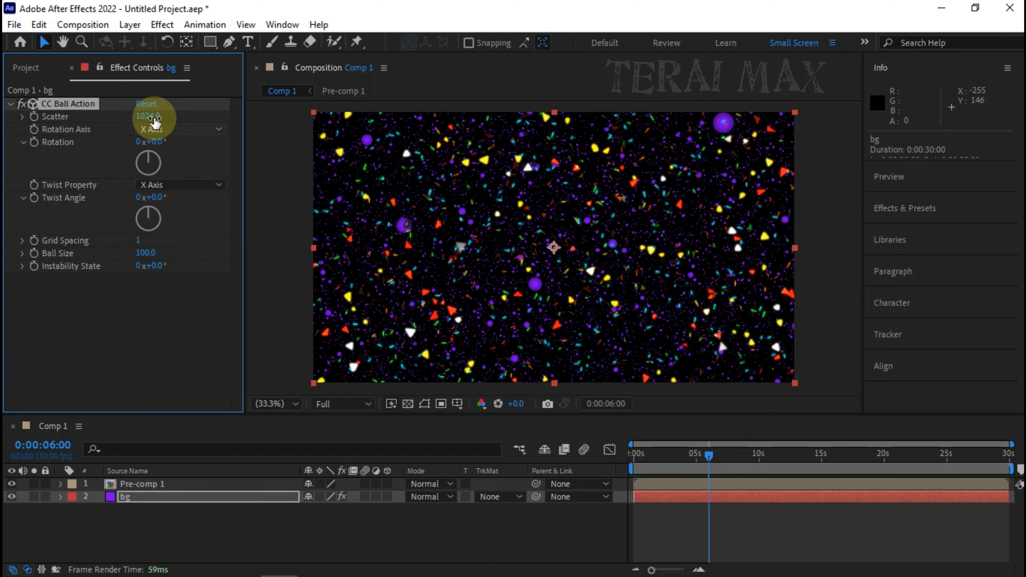
Step: Set the CC Ball Action's Ball Size to 49 and its Rotation Axis to XY15Z Axis
drag(142, 254, 124, 259)
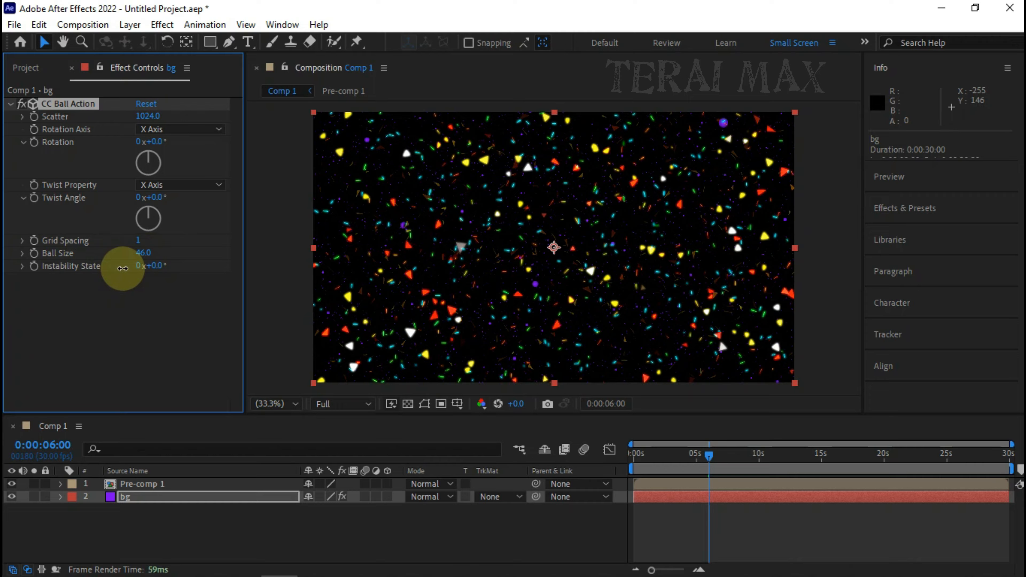
click(172, 118)
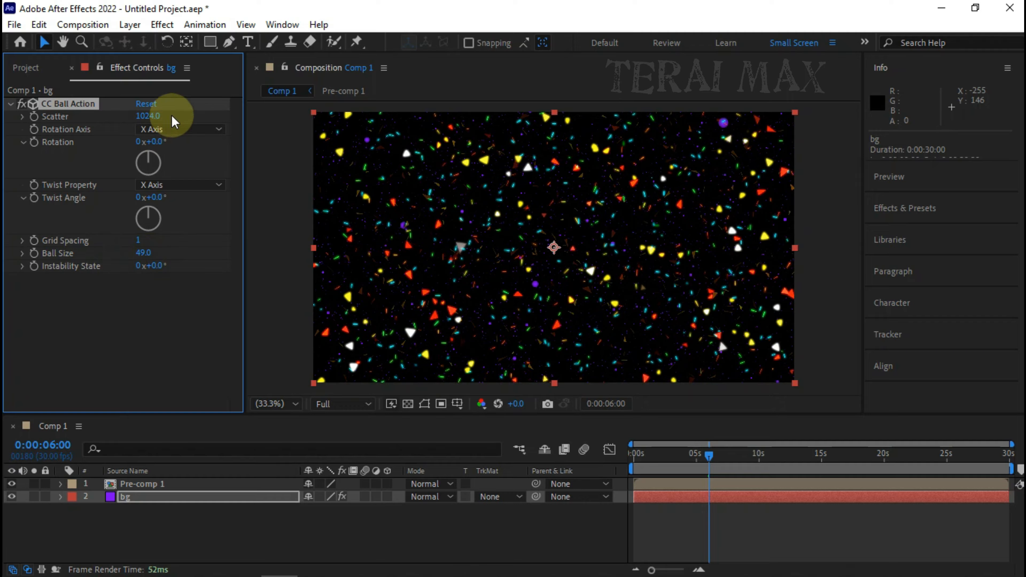
click(178, 130)
click(192, 278)
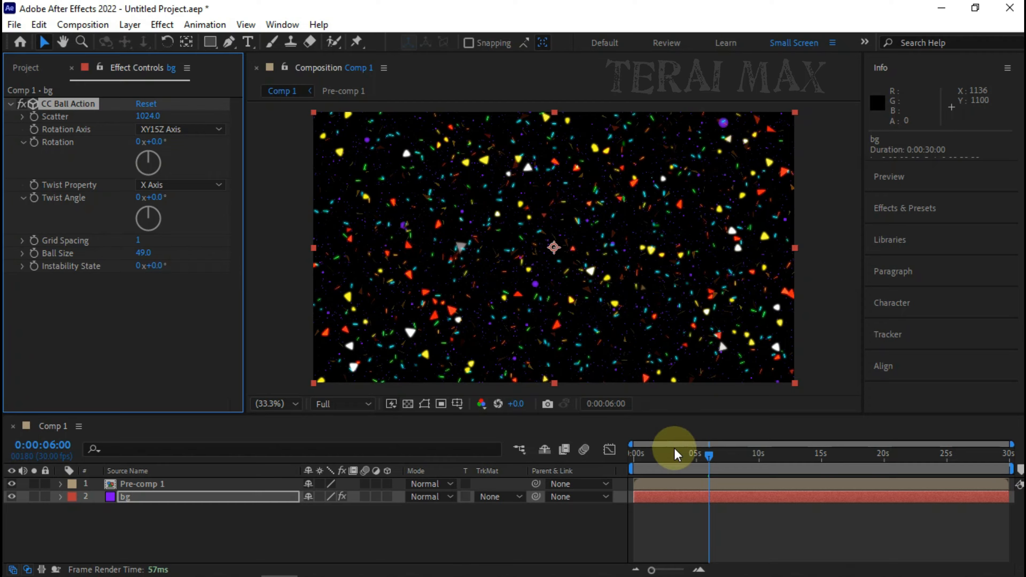
Step: Try a Twist Angle of 19° and a Rotation of 22° on the CC Ball Action while previewing the animation
key(space)
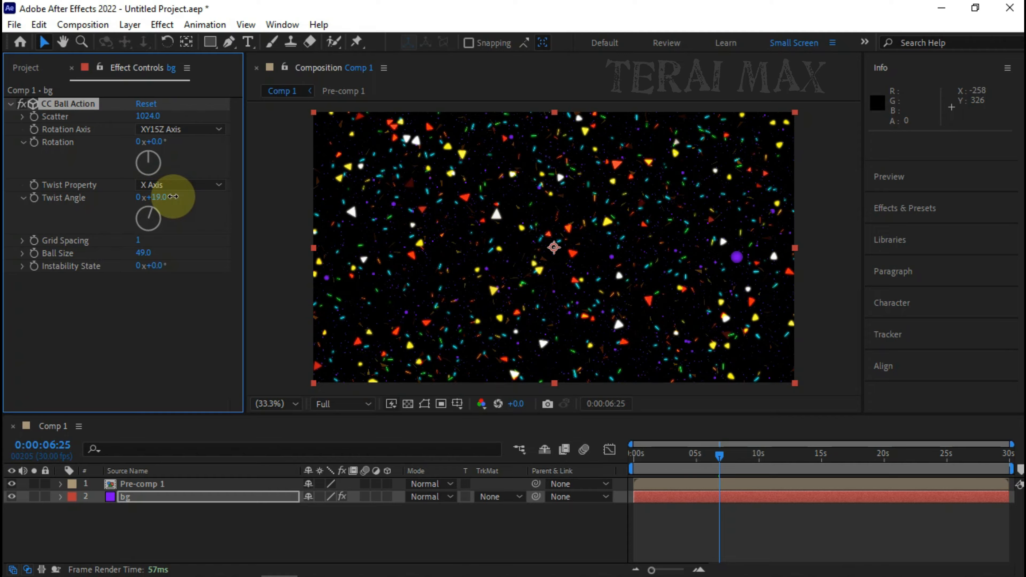
key(space)
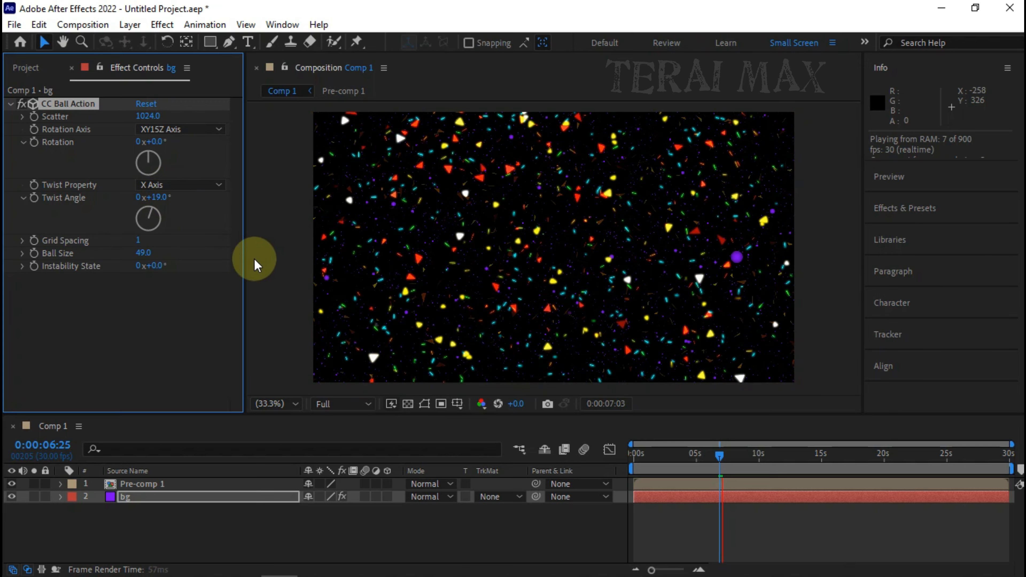
click(238, 248)
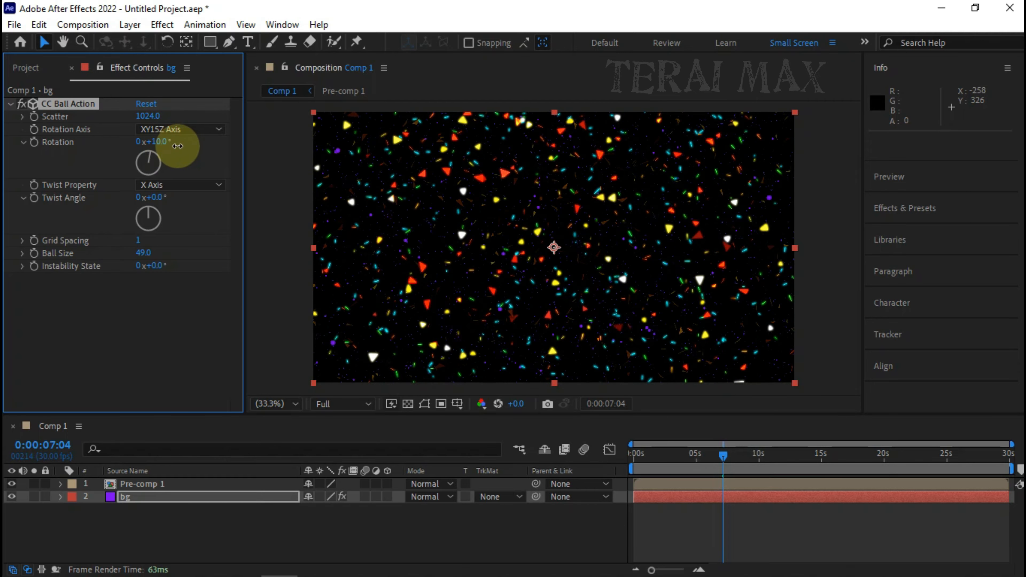
drag(213, 148, 184, 150)
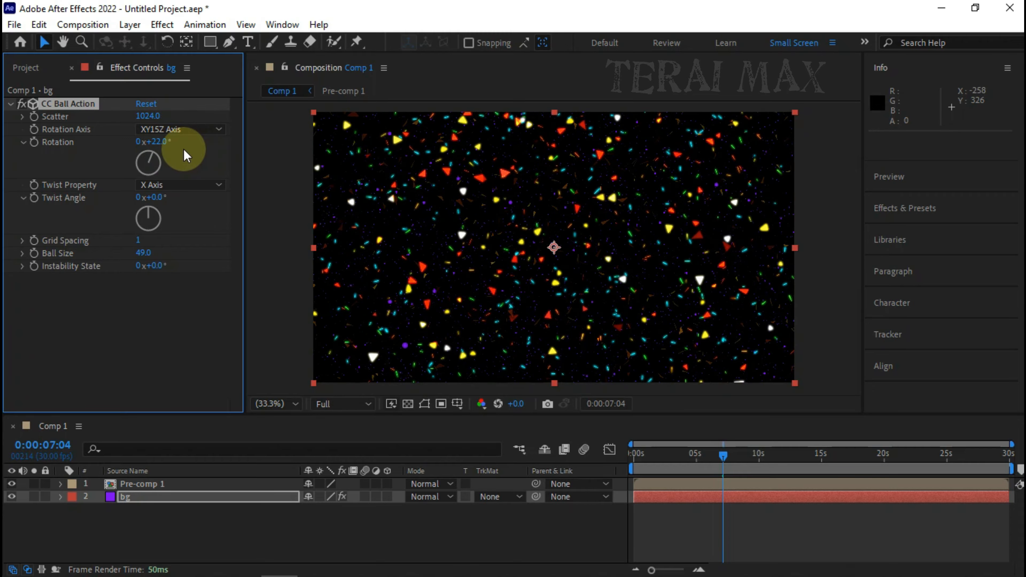
Step: Add the expression time*10 to the CC Ball Action's Rotation and preview the animation
alt+click(35, 142)
text(t)
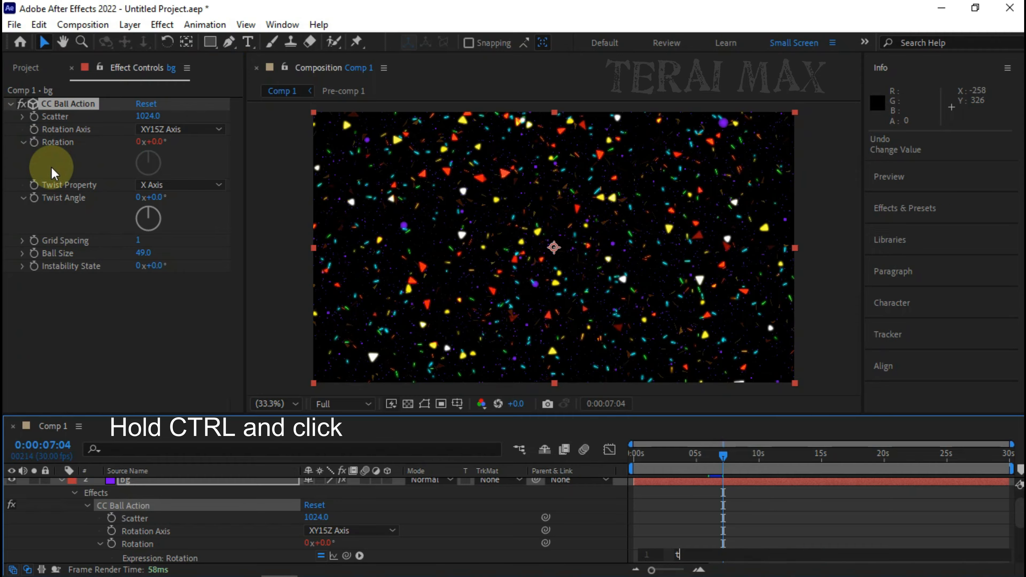
text(ime*10)
click(51, 166)
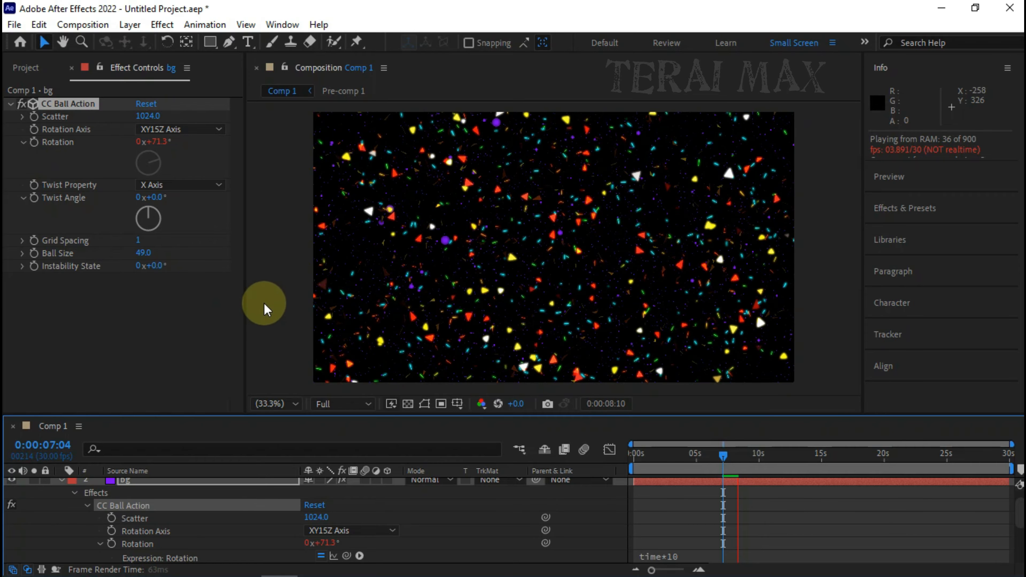
click(9, 103)
click(729, 457)
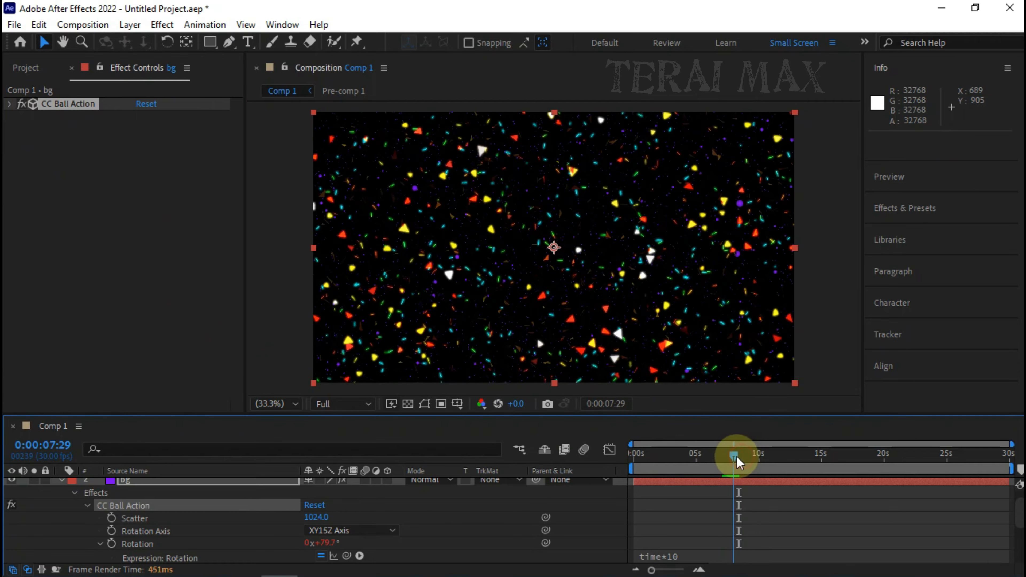
key(space)
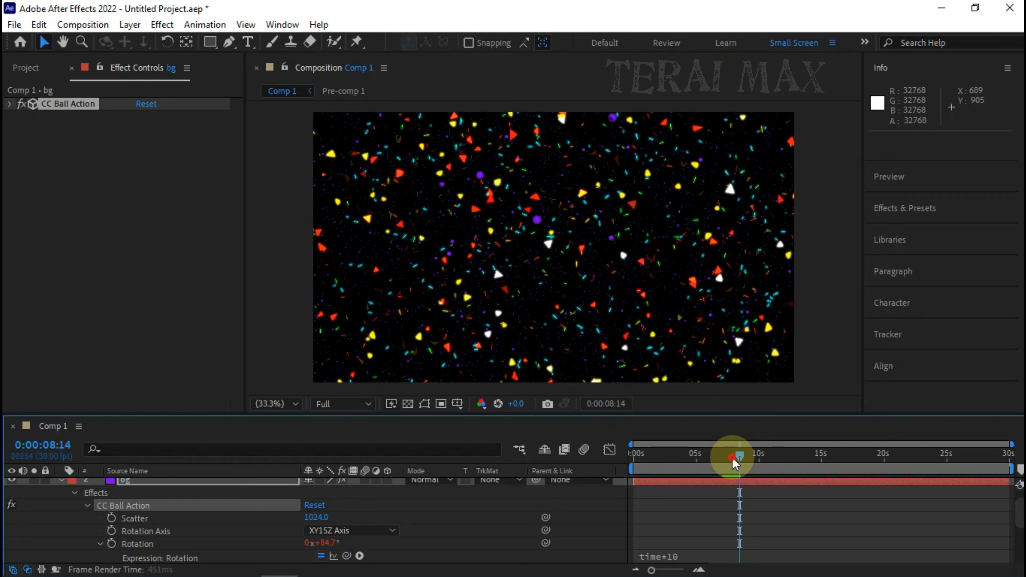
Step: Replace the bg layer's Rotation expression with time*-2 and preview the slower, reversed motion
click(134, 480)
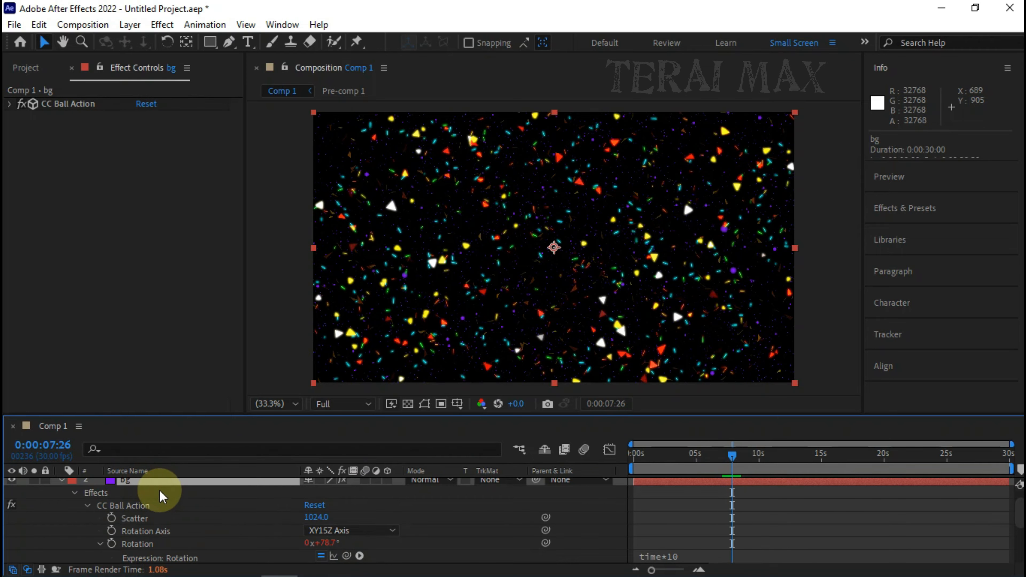
key(u)
click(672, 537)
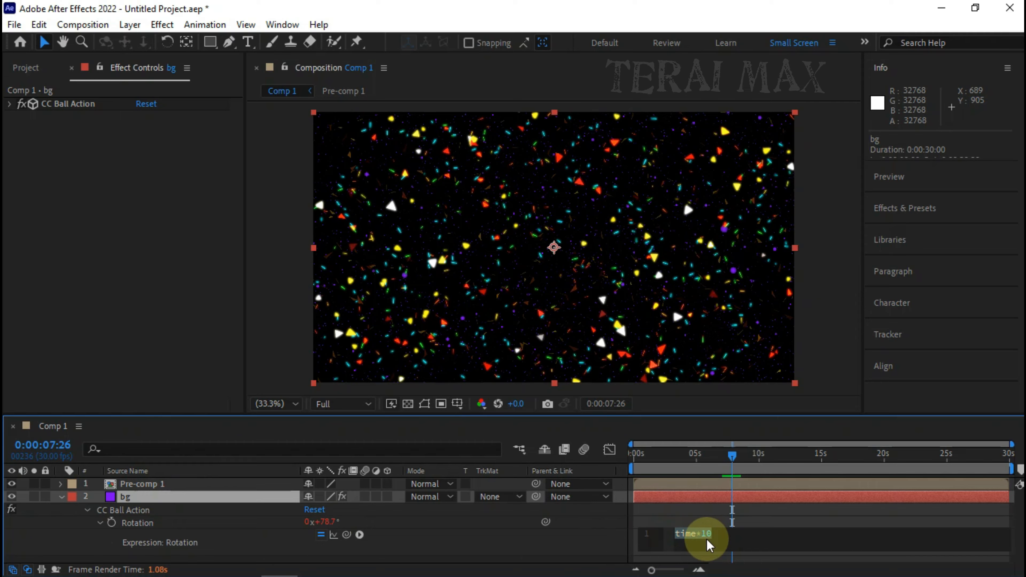
text(time*-2)
click(715, 565)
key(space)
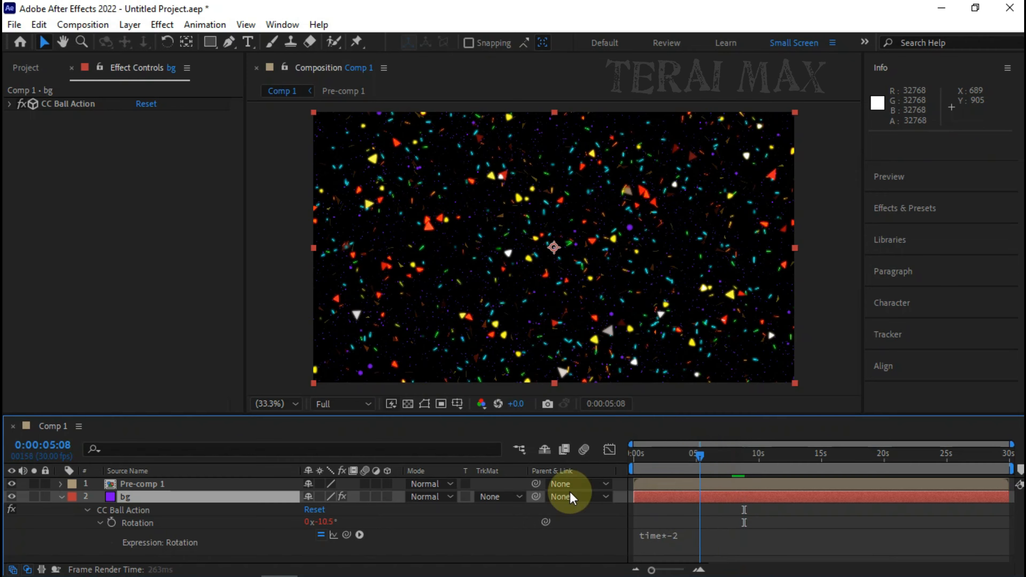
Step: Set the CC Ball Action's Ball Size to 20
click(61, 497)
click(9, 104)
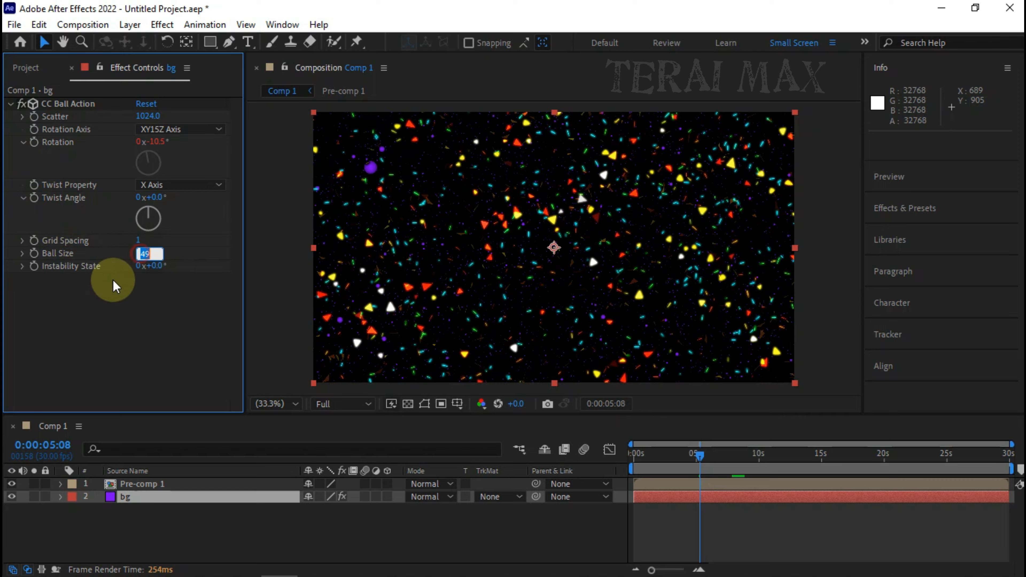
key(Escape)
click(111, 295)
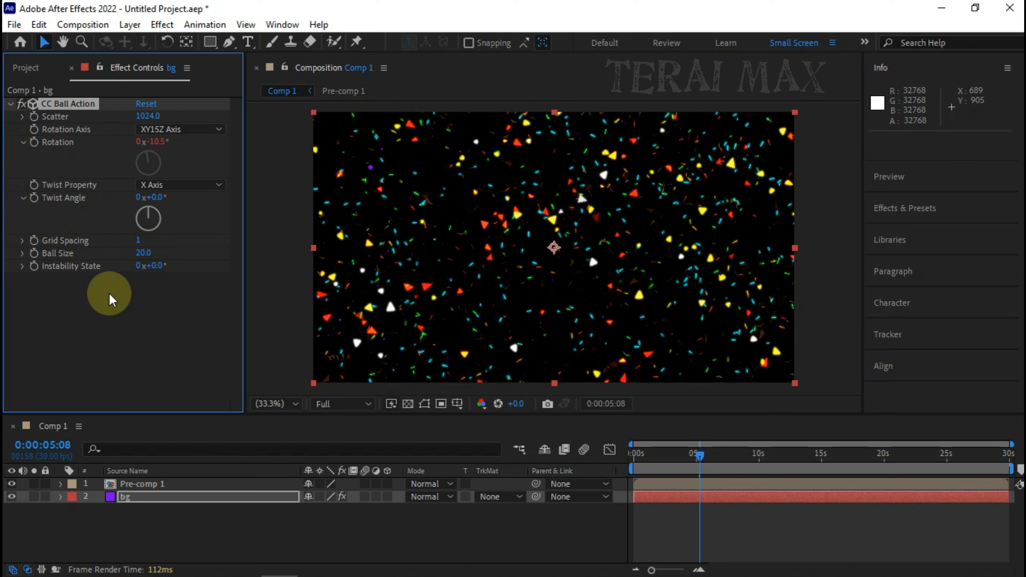
click(873, 351)
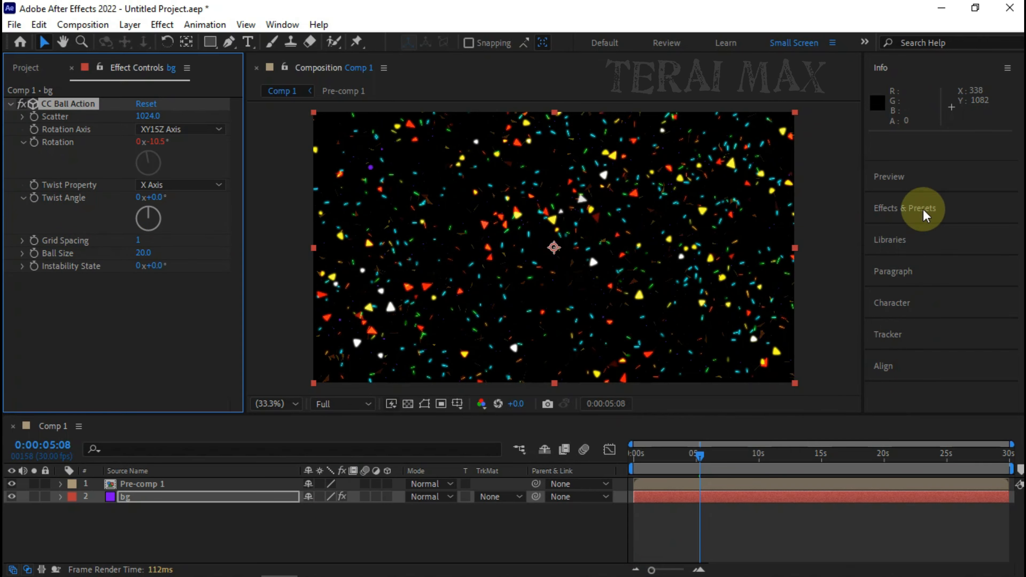
Step: Apply the Fast Box Blur effect to the bg layer with a Blur Radius of 3
click(160, 495)
key(ctrl+space)
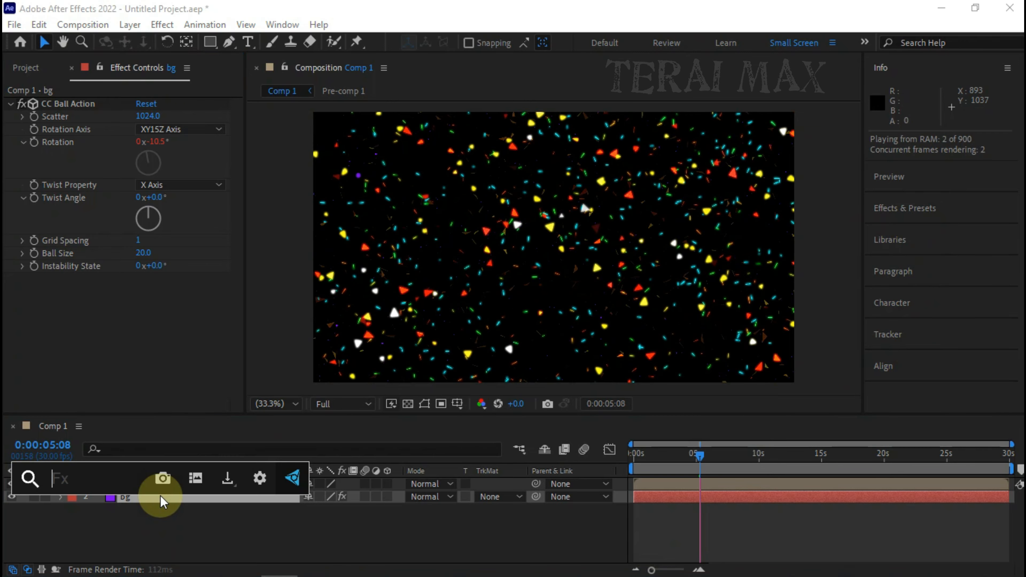
text(fast bo)
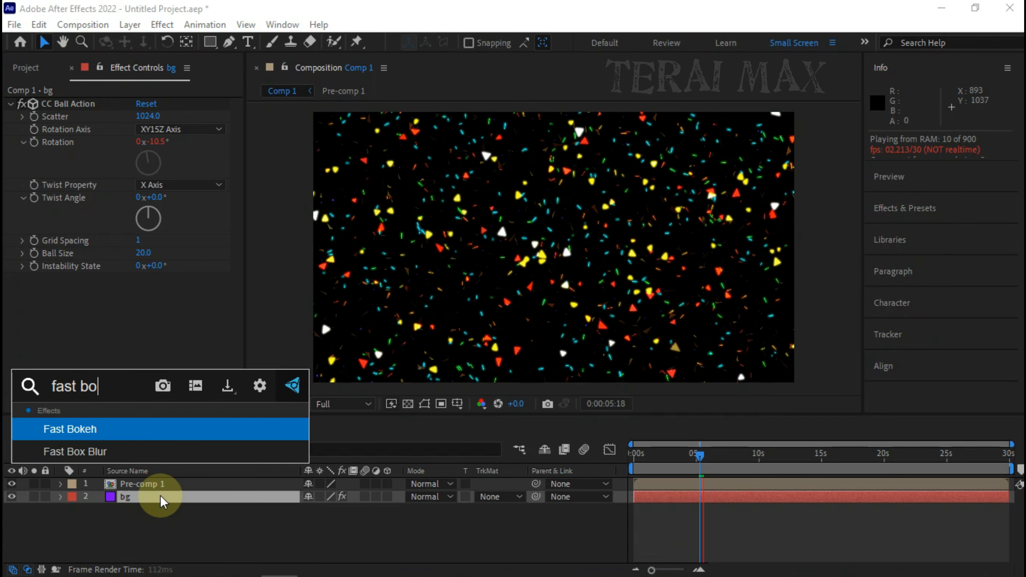
key(Down)
key(Return)
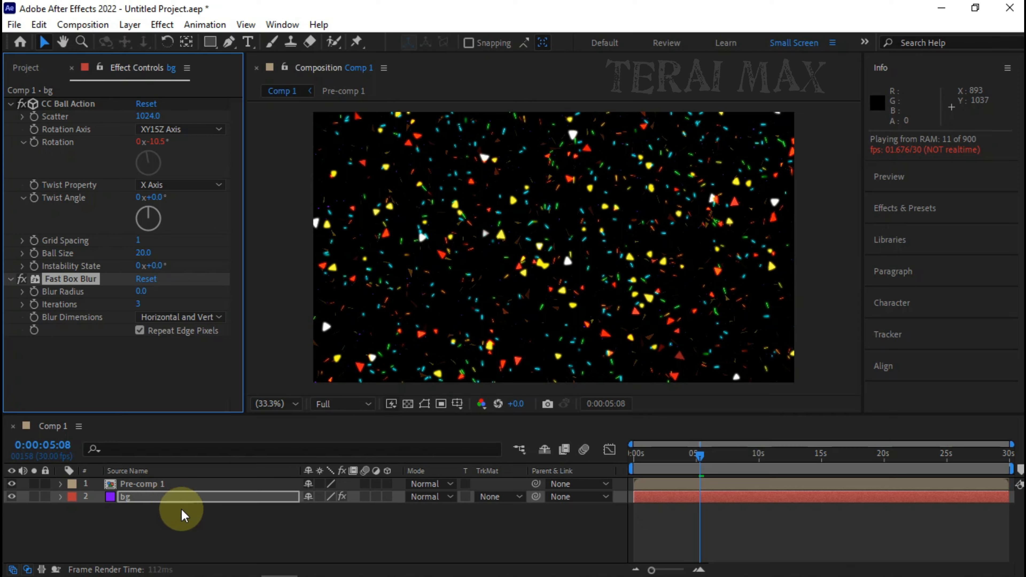
click(141, 291)
text(3)
key(Return)
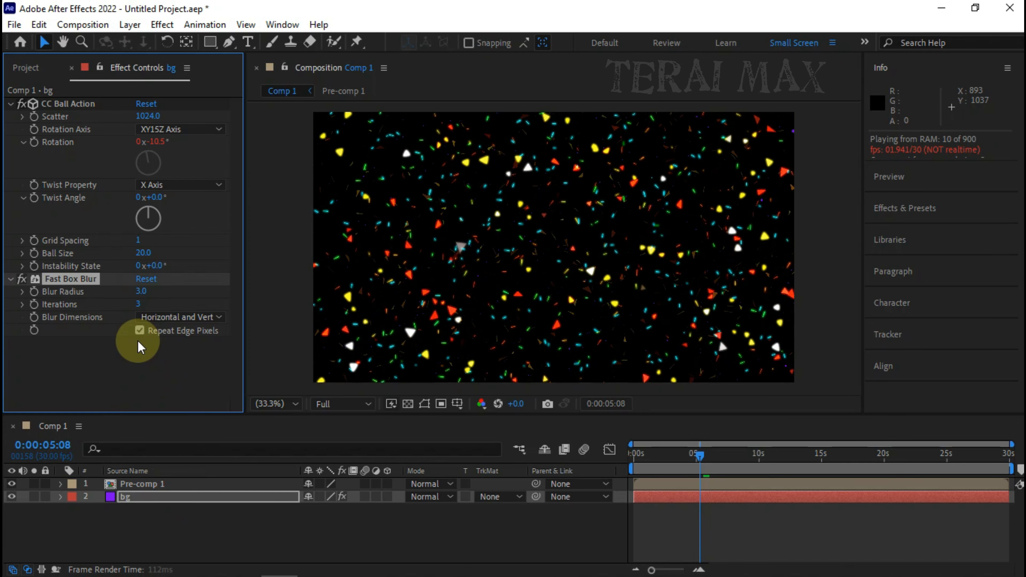
Step: Refine the Fast Box Blur on bg to 2 Iterations and a Blur Radius of 1.5
scroll(574, 314, up, 2)
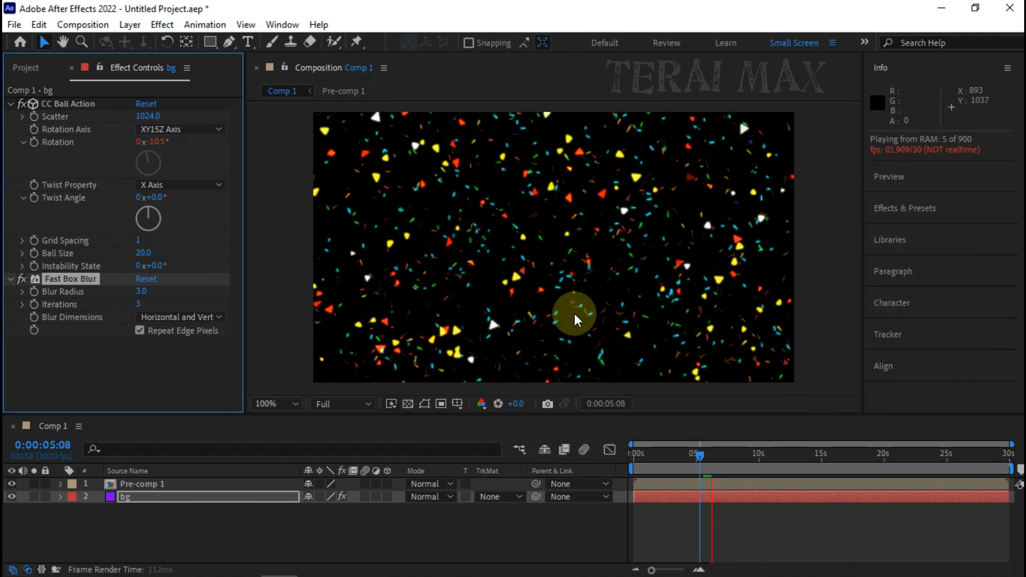
key(space)
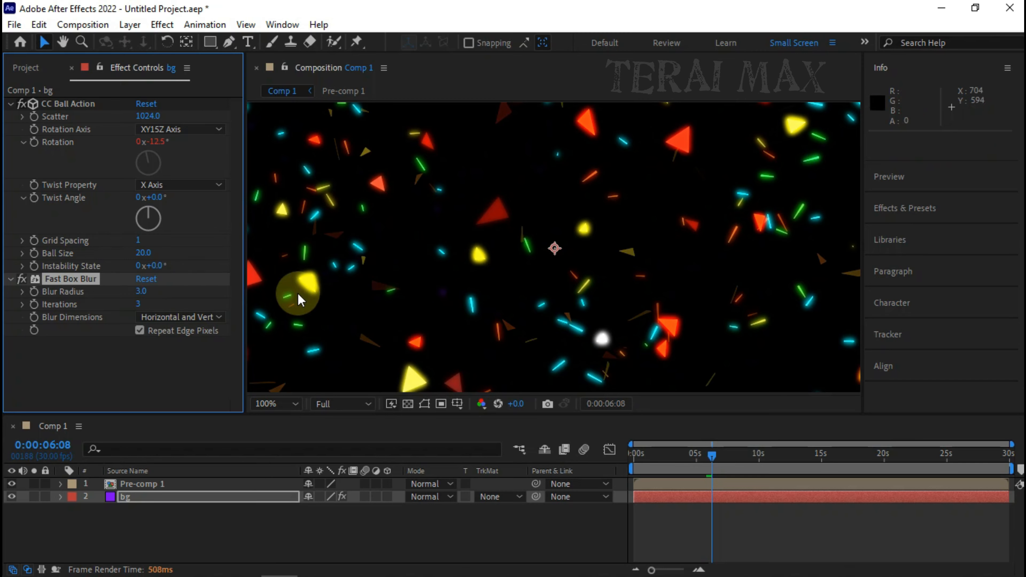
click(139, 304)
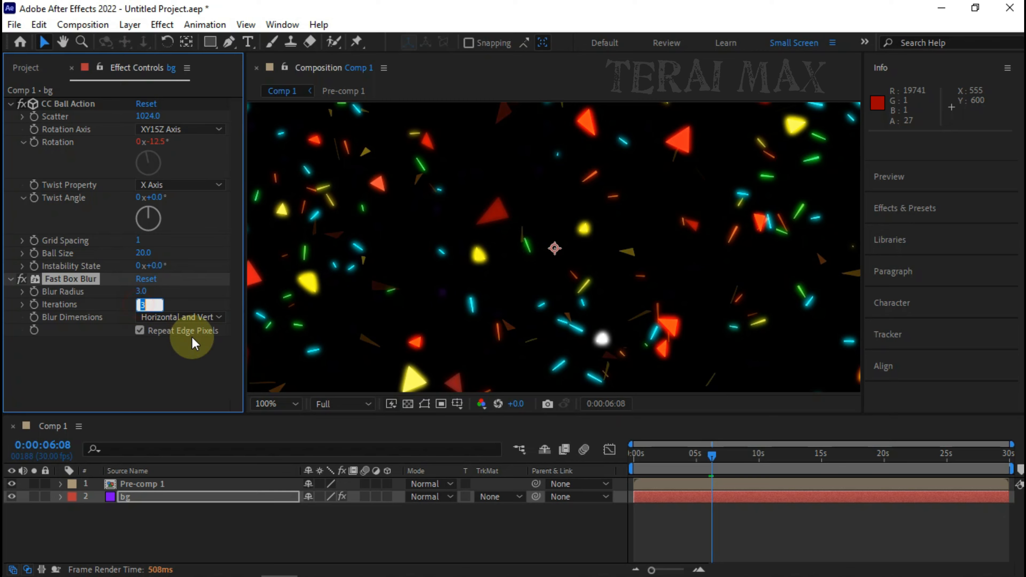
click(140, 291)
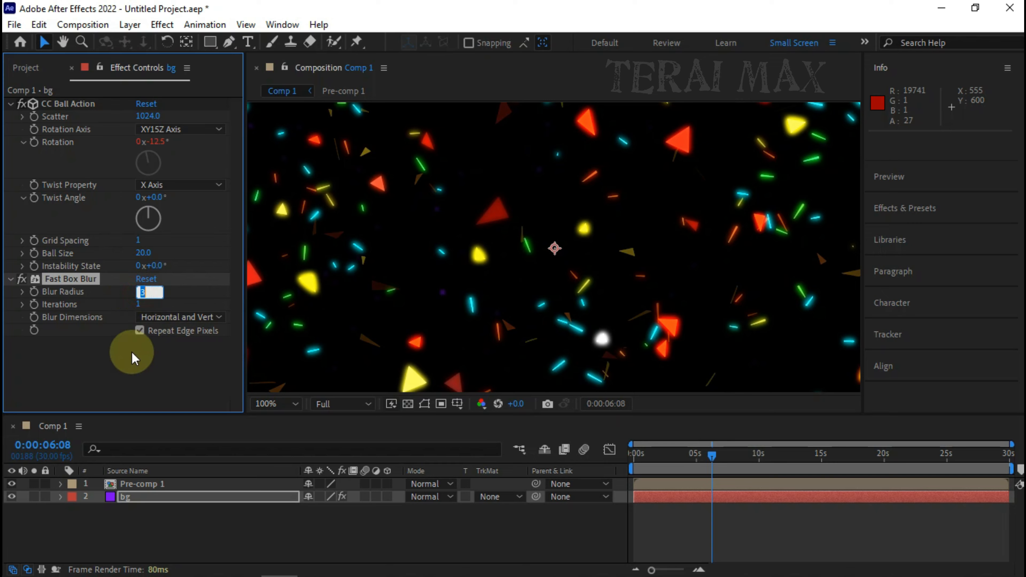
click(141, 304)
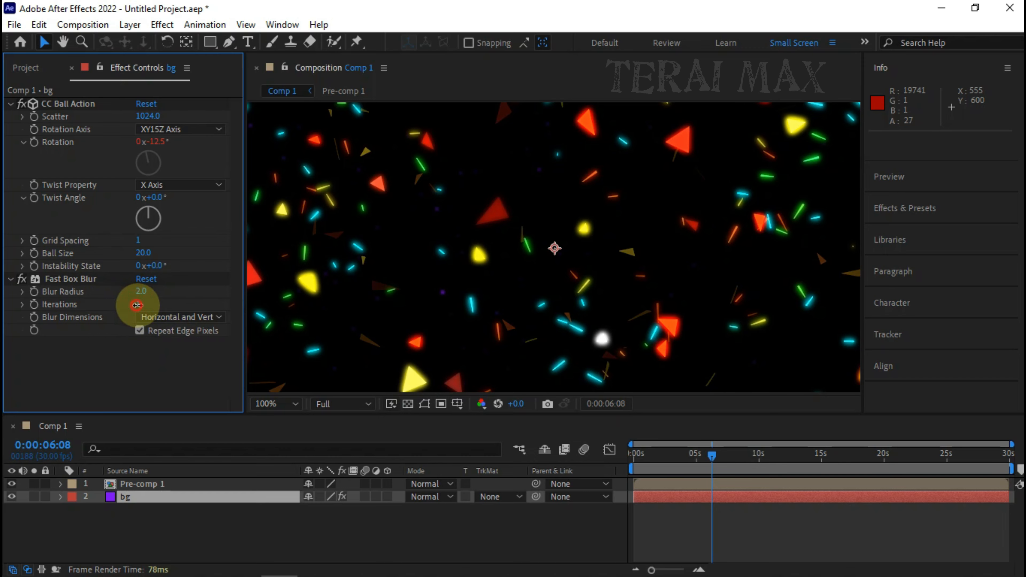
drag(136, 305, 157, 314)
click(142, 306)
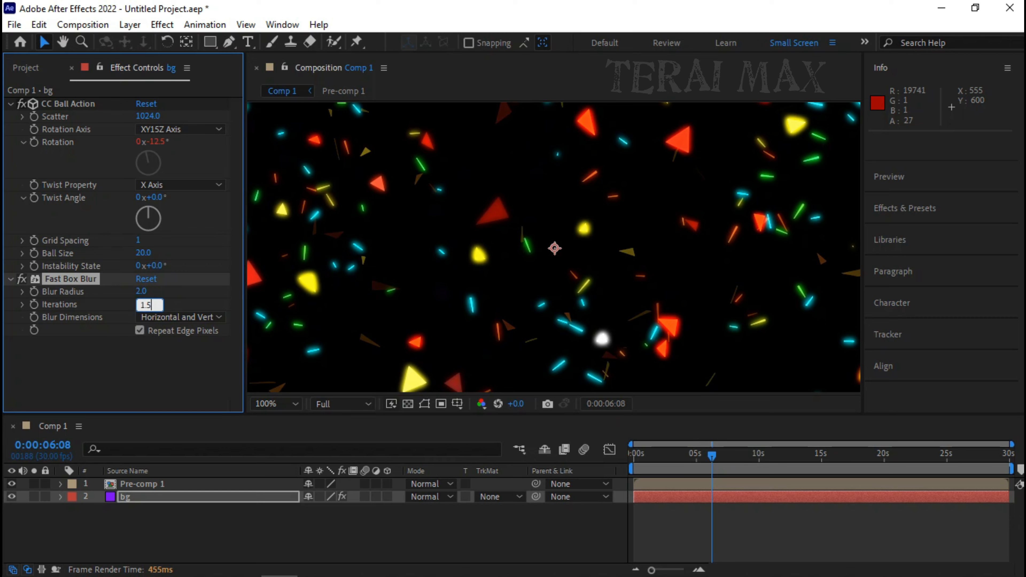
click(141, 291)
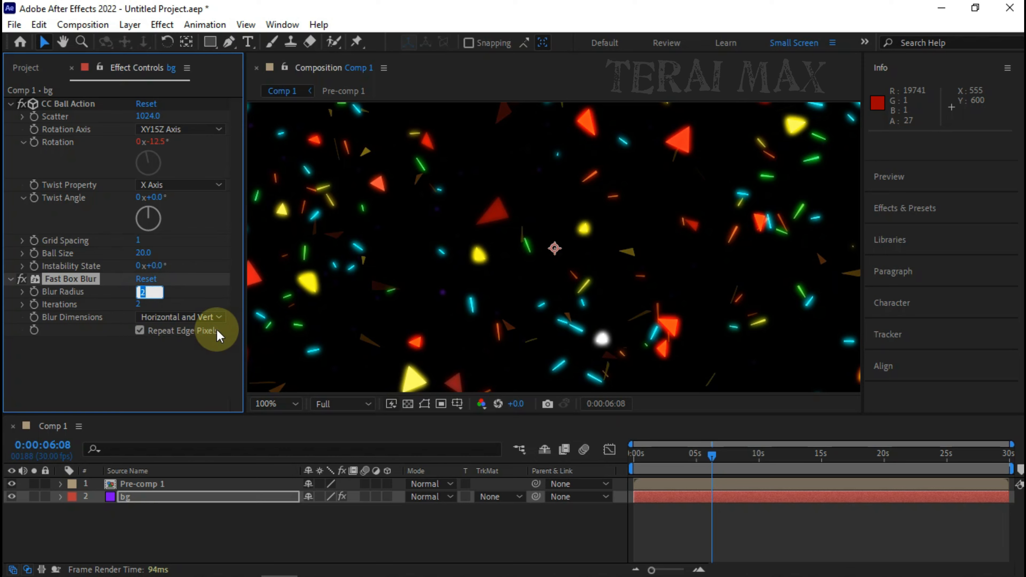
text(1.5)
key(Return)
scroll(533, 305, down, 1)
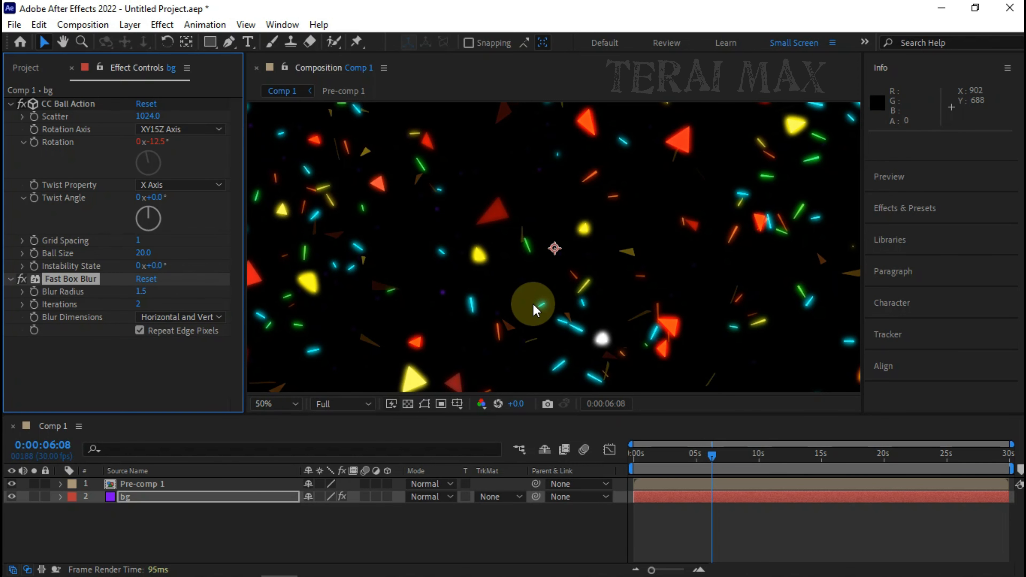
scroll(533, 304, up, 1)
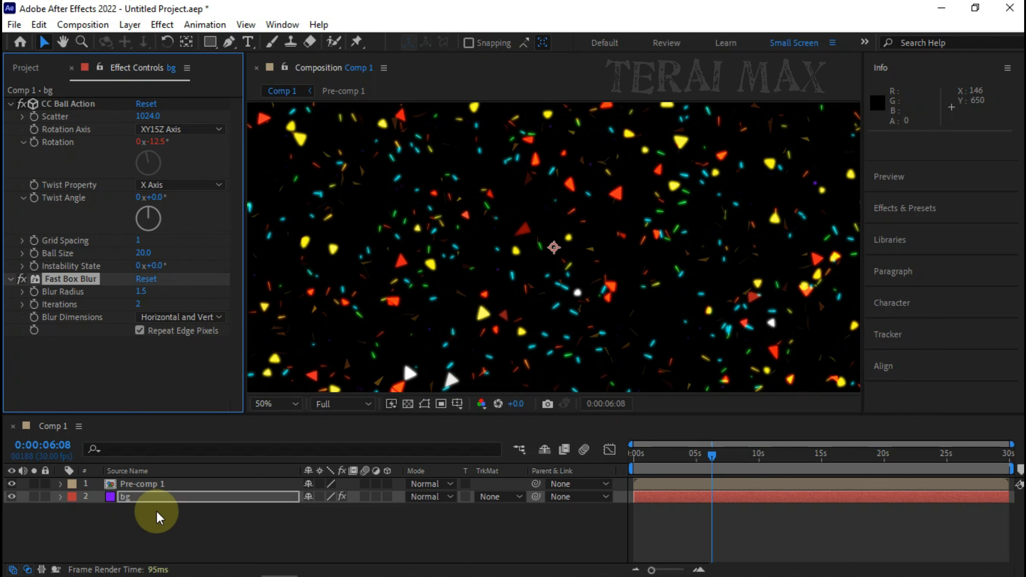
Step: Apply the Glow effect to the bg layer, collapse its effect settings, and scrub the timeline back toward the start
click(152, 493)
key(ctrl+space)
text(glow)
key(Return)
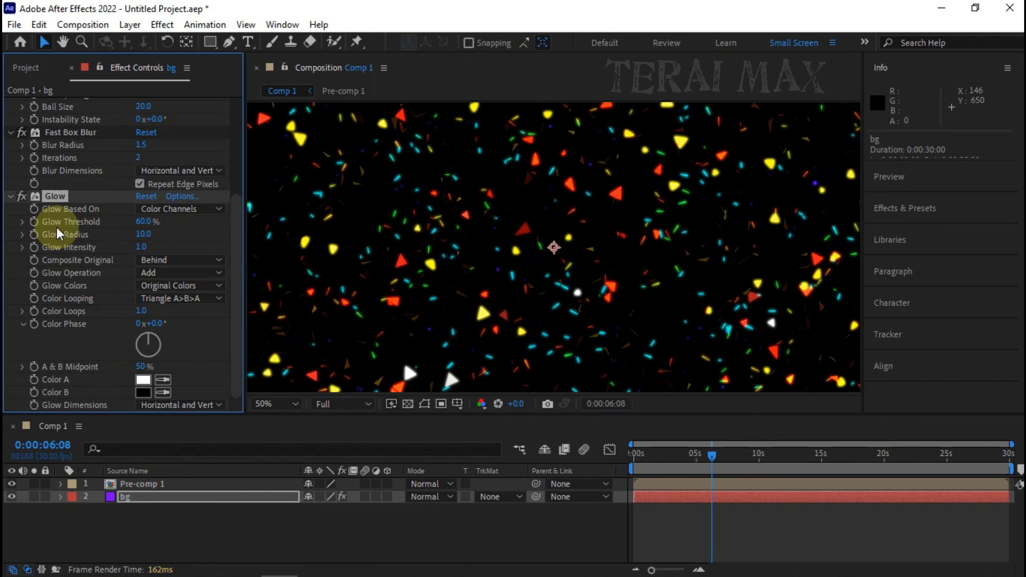
click(9, 197)
click(8, 278)
click(8, 103)
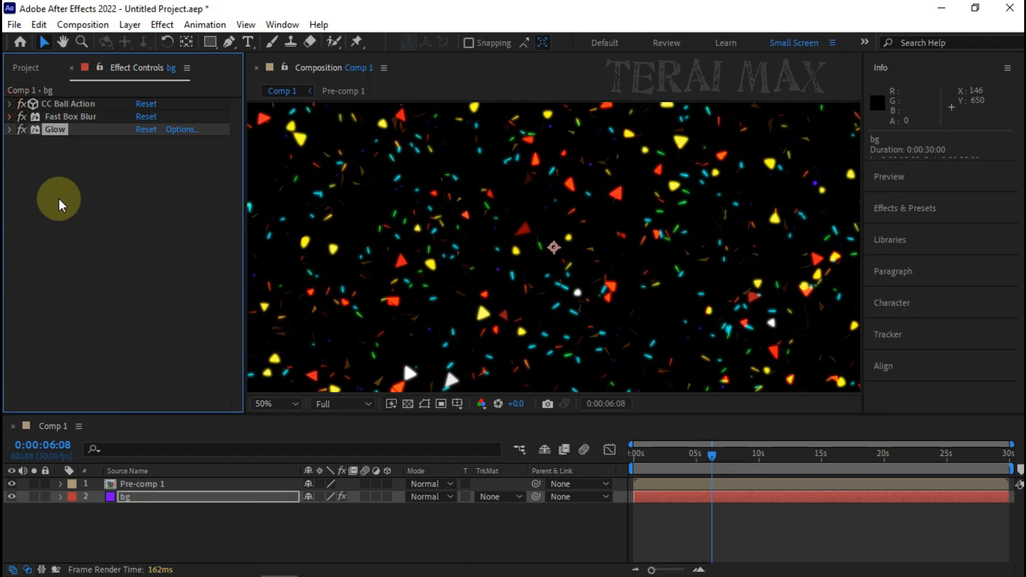
click(464, 542)
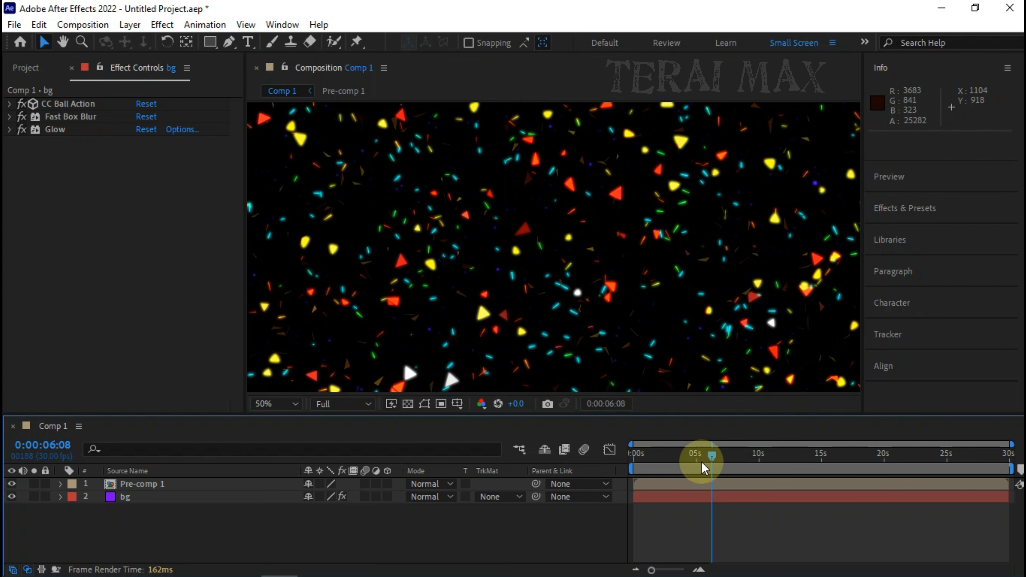
drag(712, 457, 651, 463)
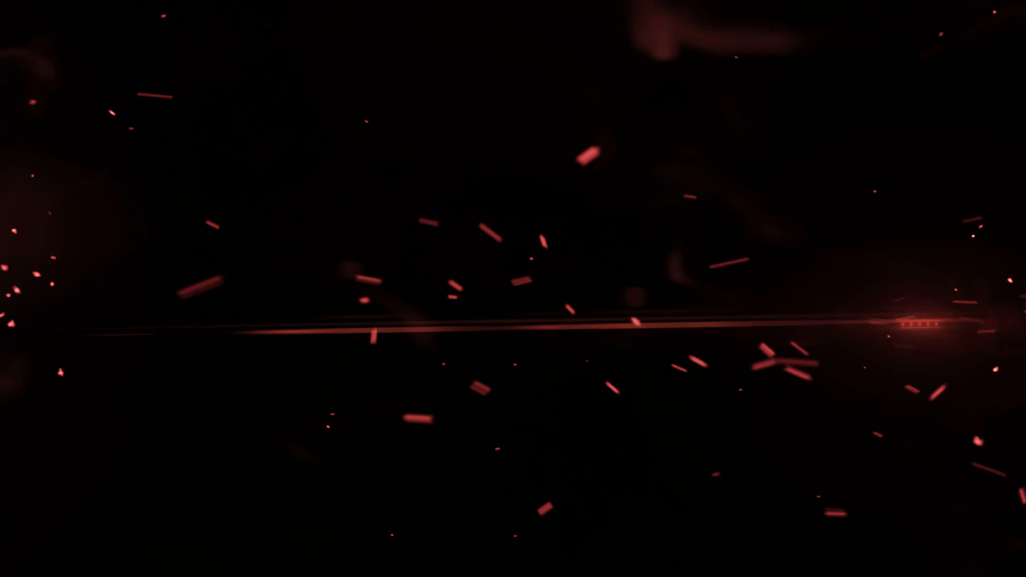